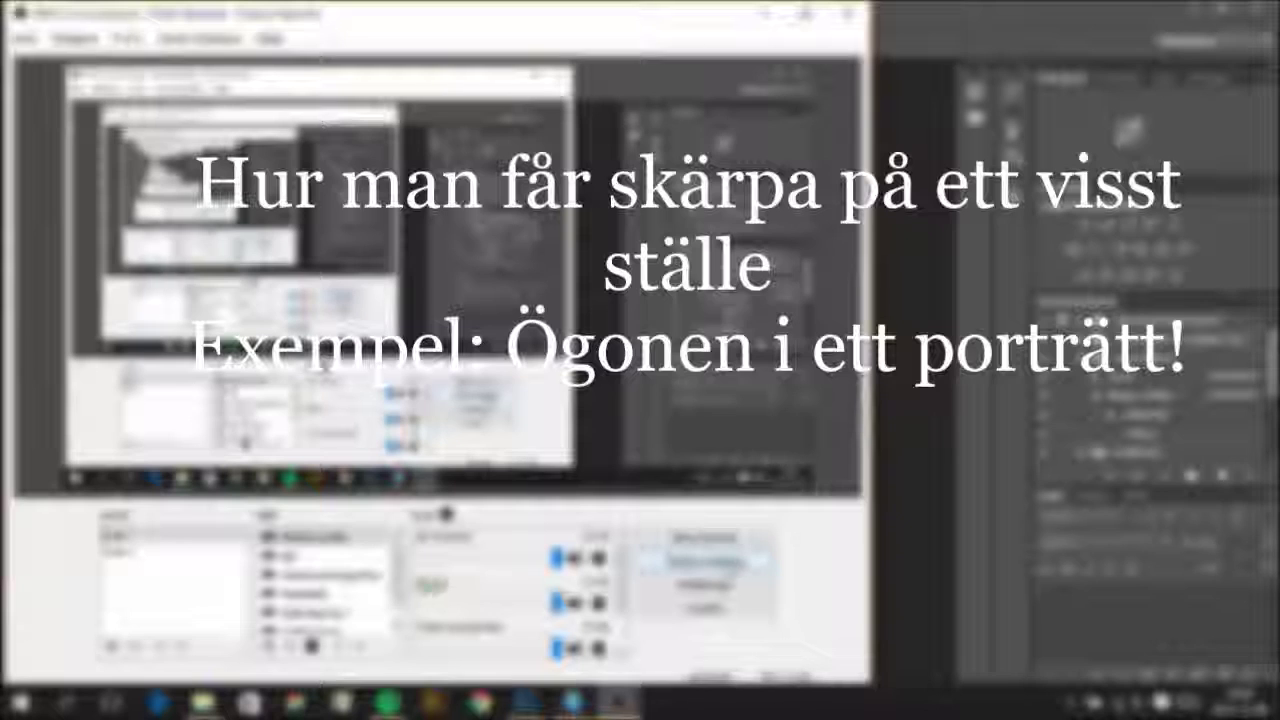
Switch from the screen recorder to the maximised, empty Photoshop window
{"action": "left_click", "coordinate": [527, 700]}
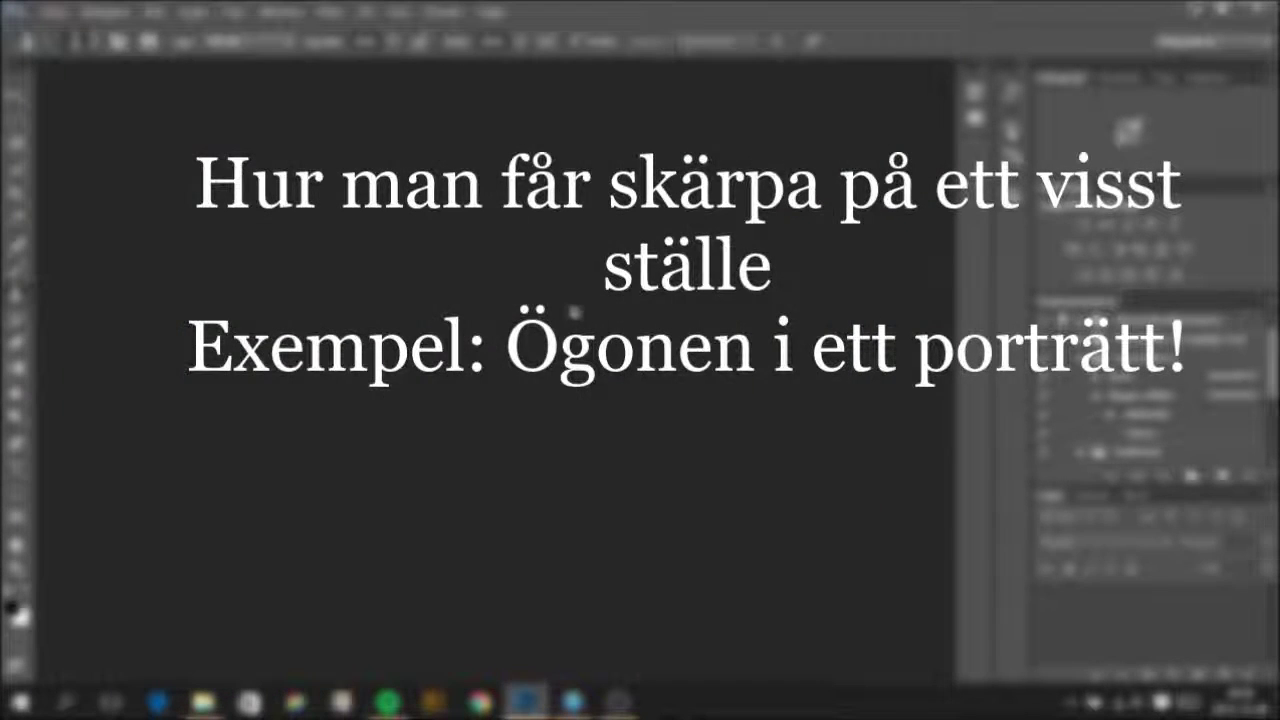
{"action": "left_click", "coordinate": [620, 700]}
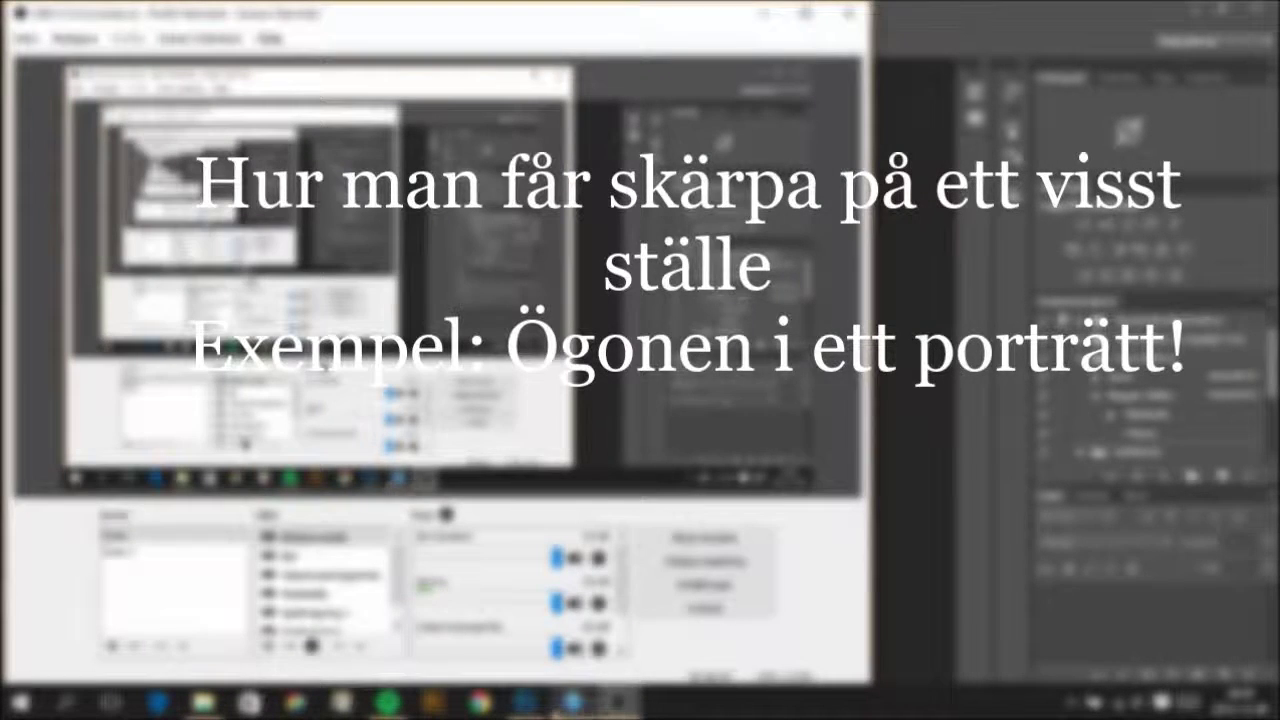
{"action": "left_click", "coordinate": [620, 700]}
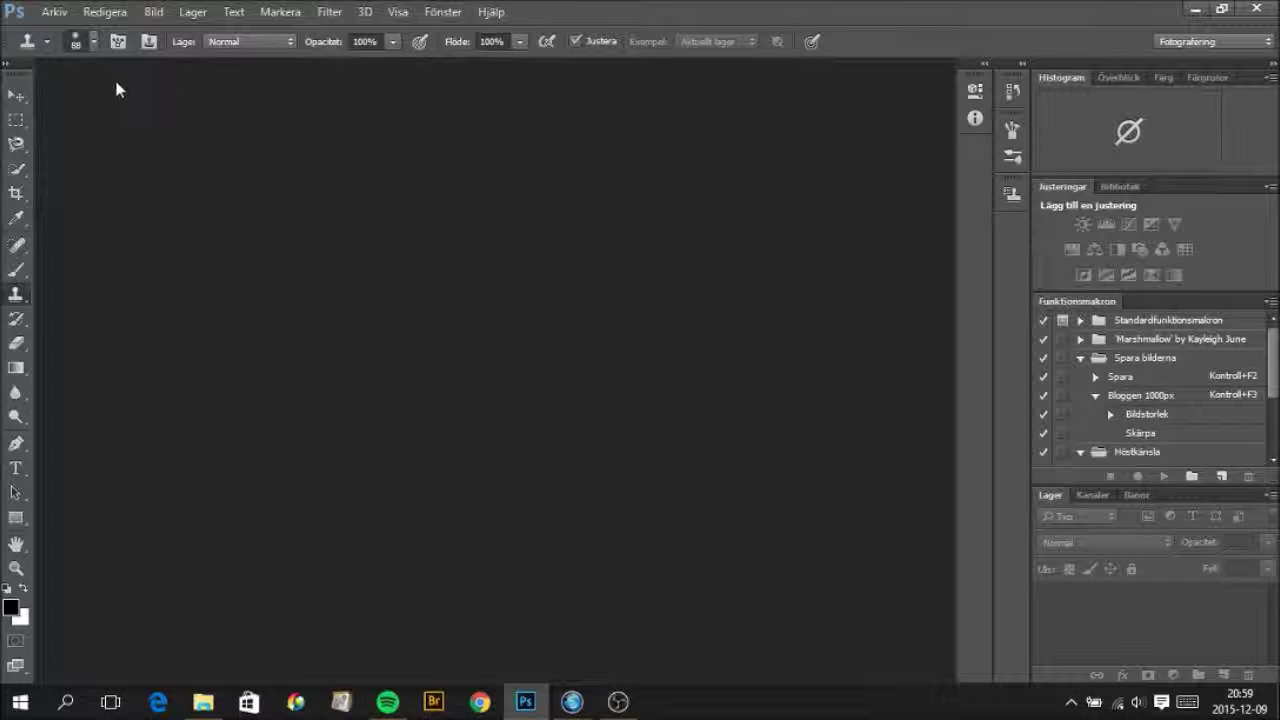
Open the portrait raw file from '2015-10-04 Självporträtt innan solen går ner' via Arkiv > Öppna
{"action": "left_click", "coordinate": [55, 12]}
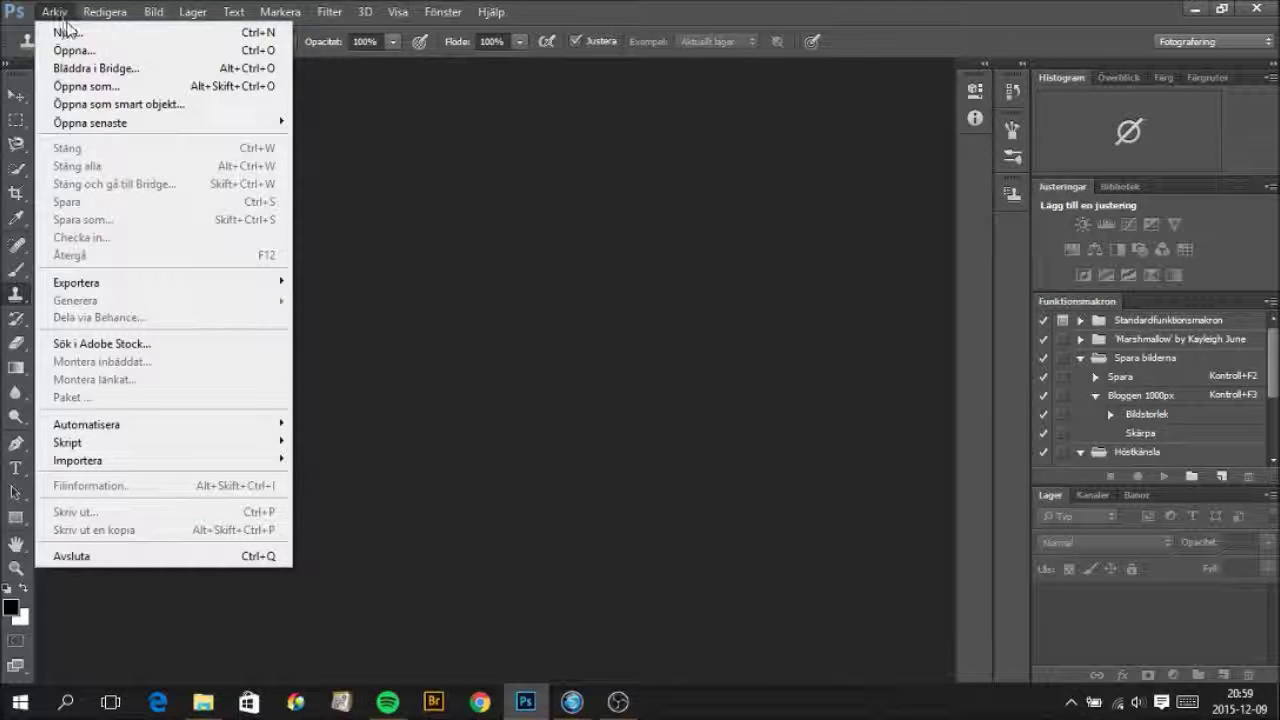
{"action": "left_click", "coordinate": [74, 50]}
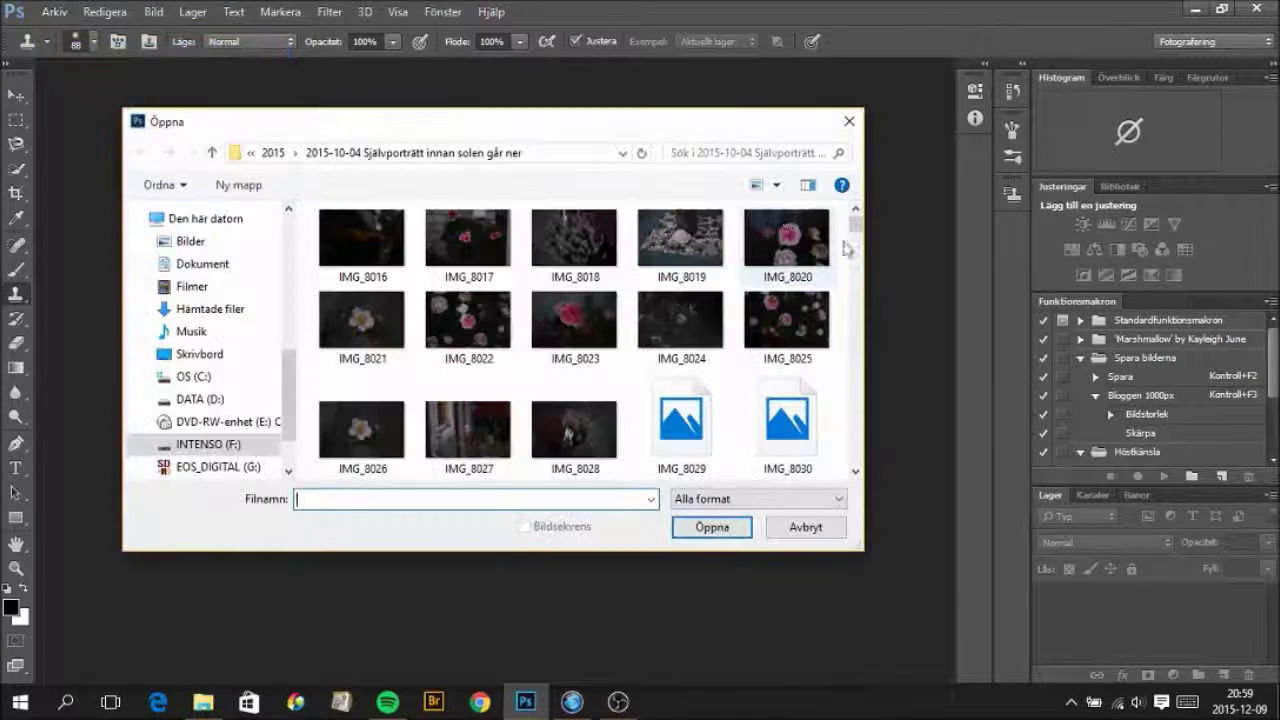
{"action": "mouse_move", "coordinate": [856, 228]}
{"action": "left_mouse_down"}
{"action": "mouse_move", "coordinate": [877, 359]}
{"action": "mouse_move", "coordinate": [880, 344]}
{"action": "left_mouse_up"}
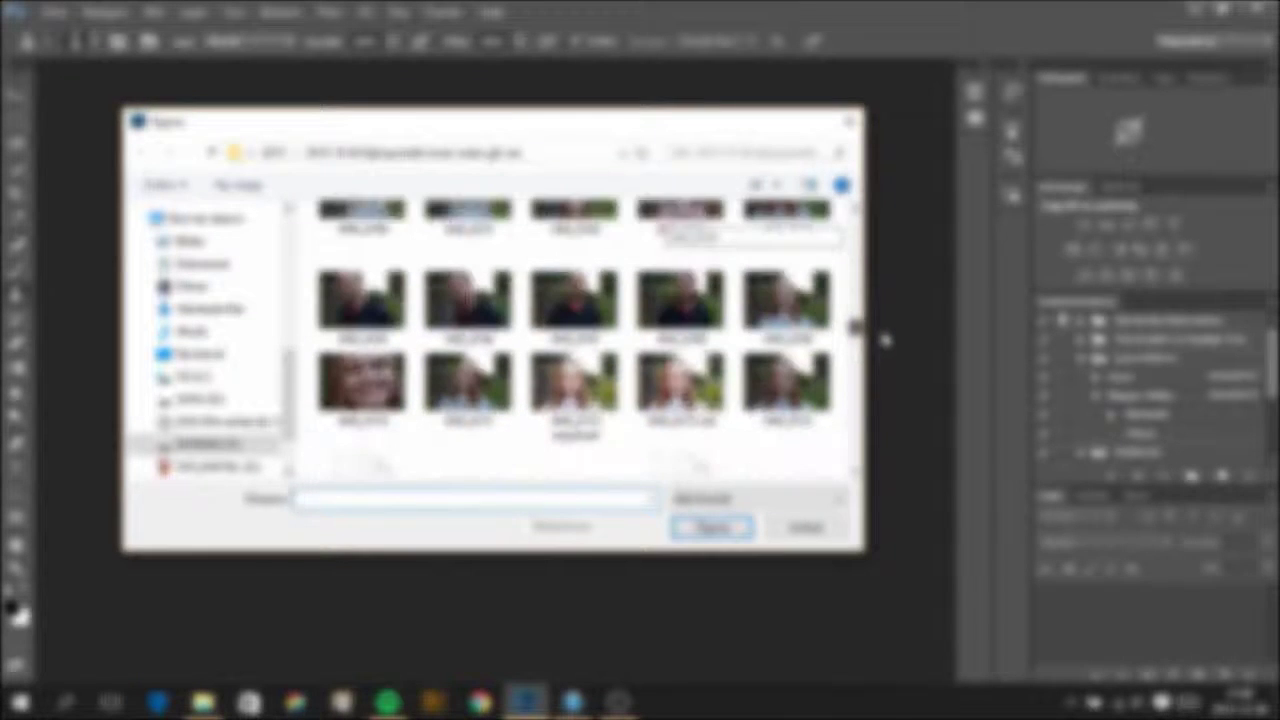
{"action": "key", "text": "Escape"}
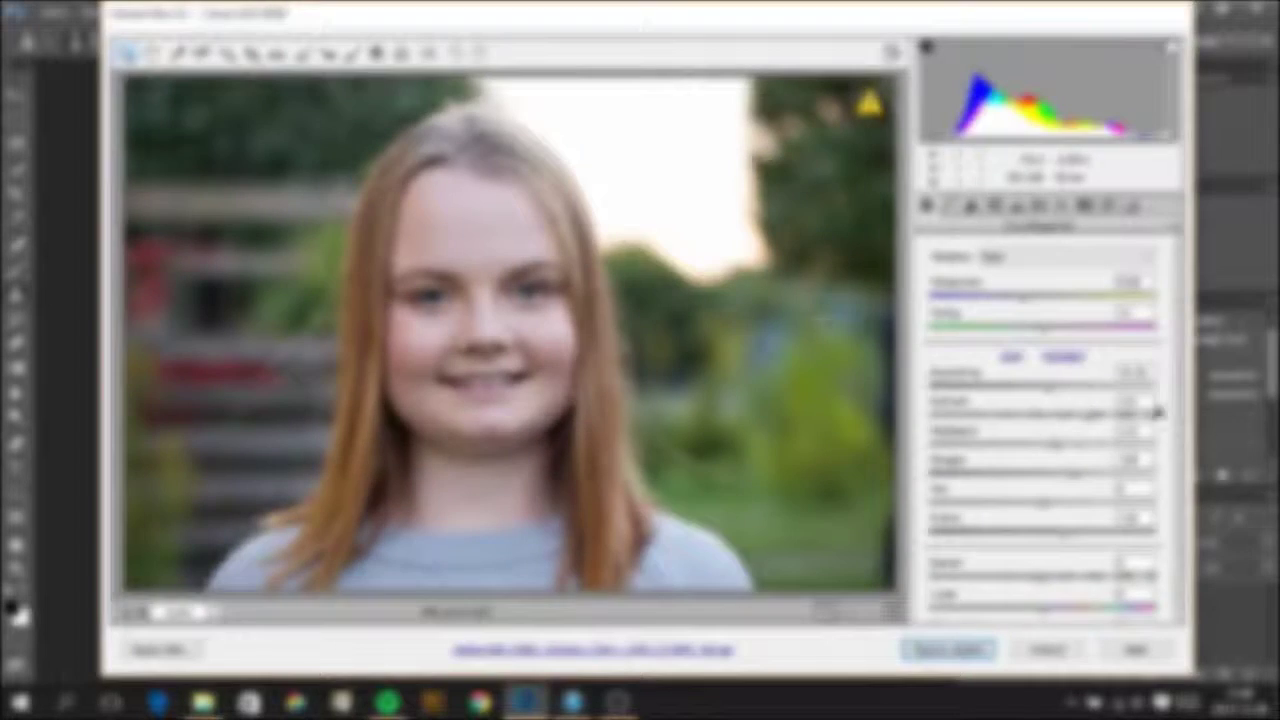
Lower the portrait's exposure to +0,30 in the Grundläggande panel
{"action": "left_click", "coordinate": [352, 52]}
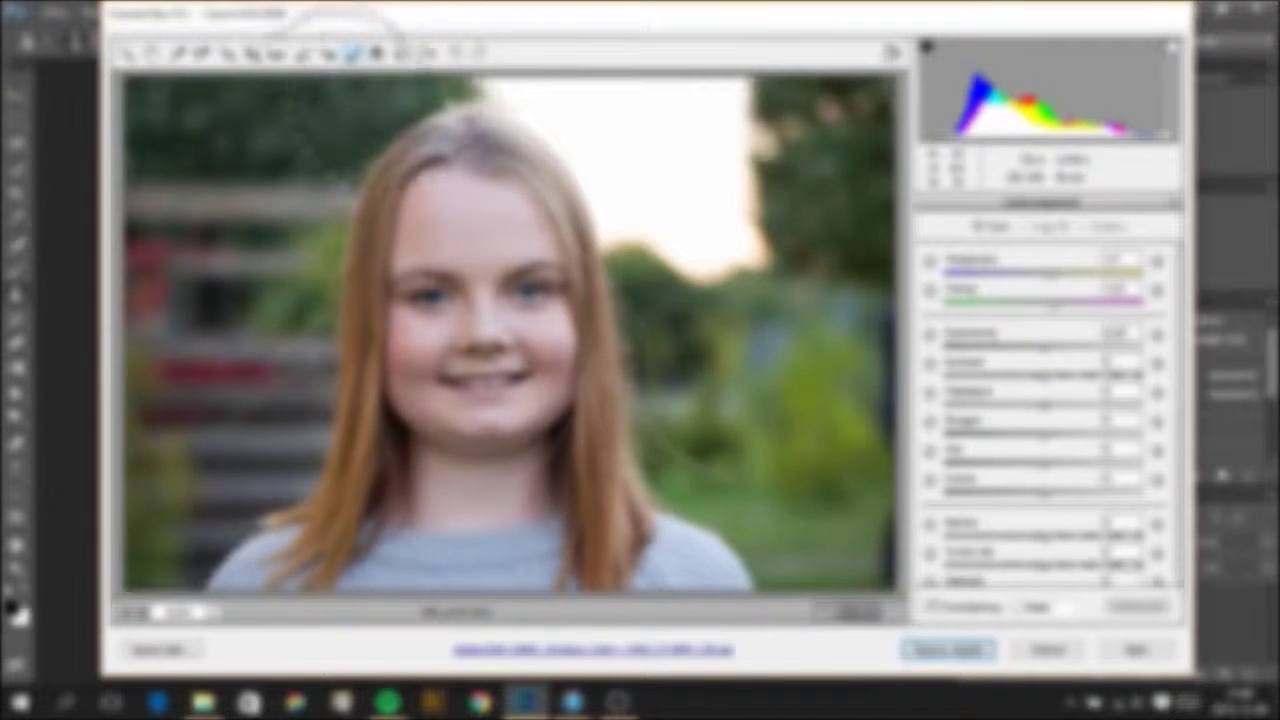
{"action": "key", "text": "z"}
{"action": "left_click_drag", "start_coordinate": [1125, 408], "coordinate": [1120, 402]}
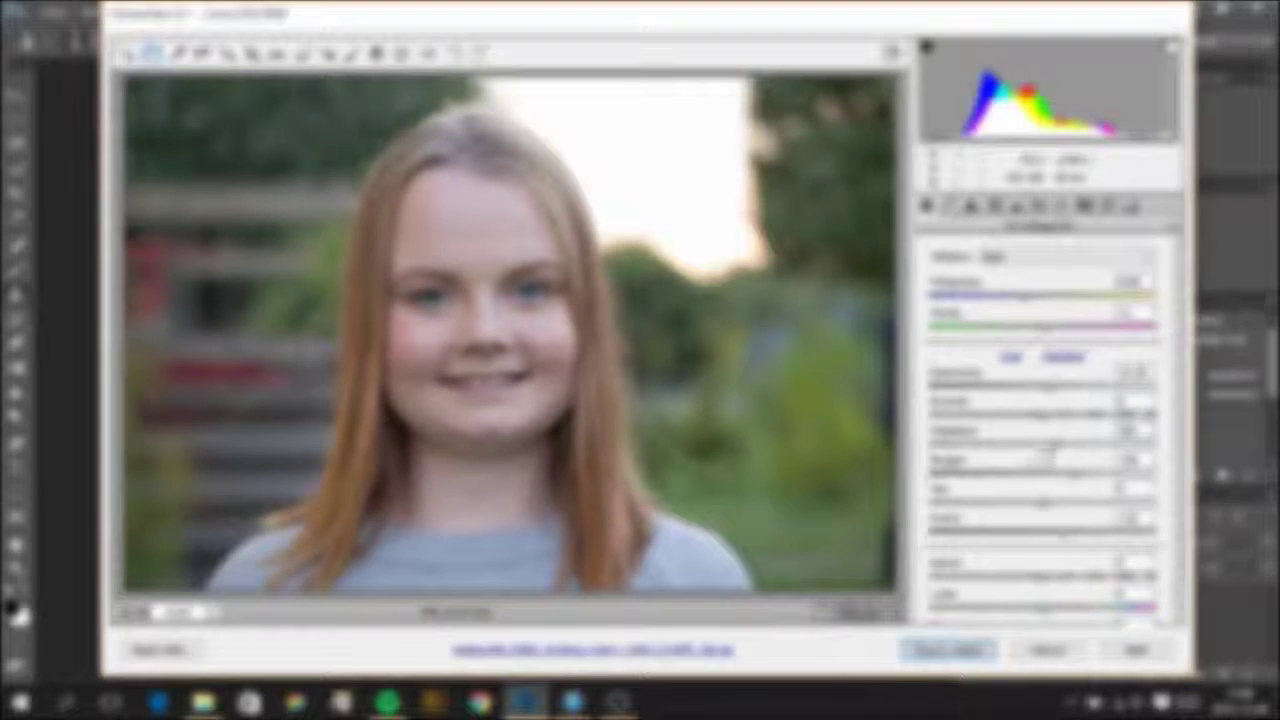
{"action": "left_click_drag", "start_coordinate": [1075, 450], "coordinate": [989, 484]}
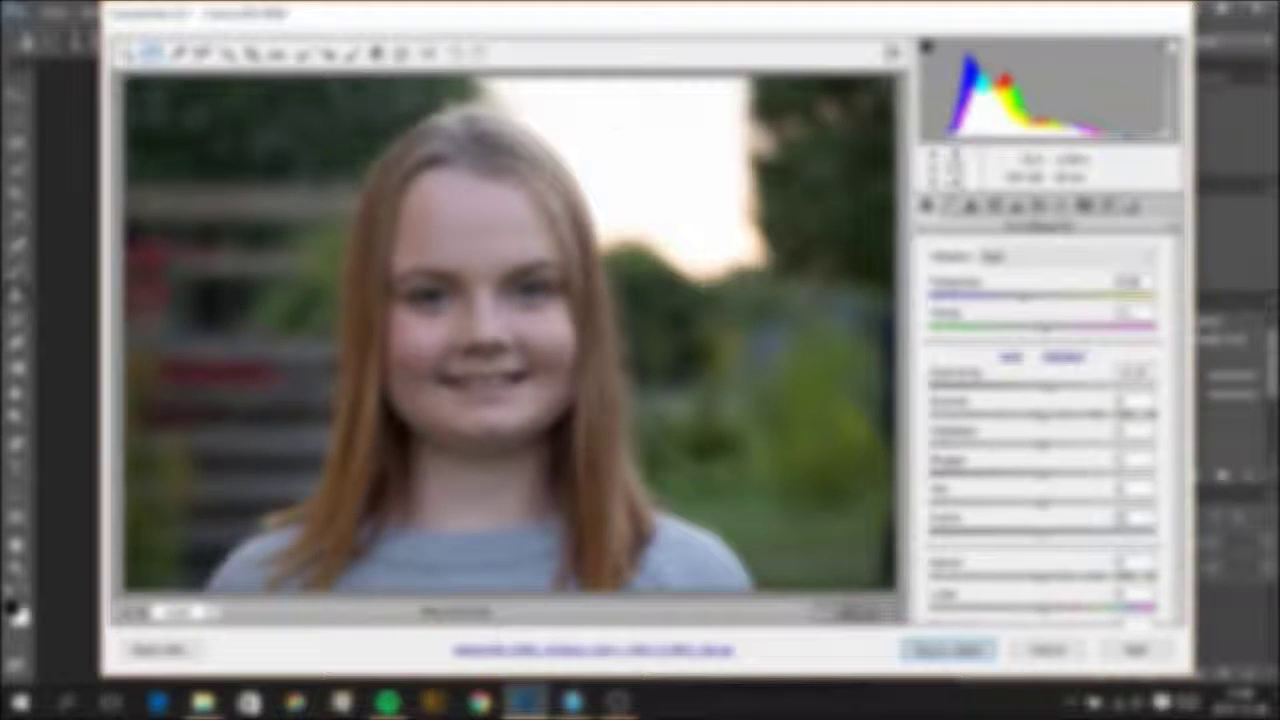
Switch to the Adjustment Brush, showing its local settings with Temperatur +7 and Toning +10
{"action": "key", "text": "k"}
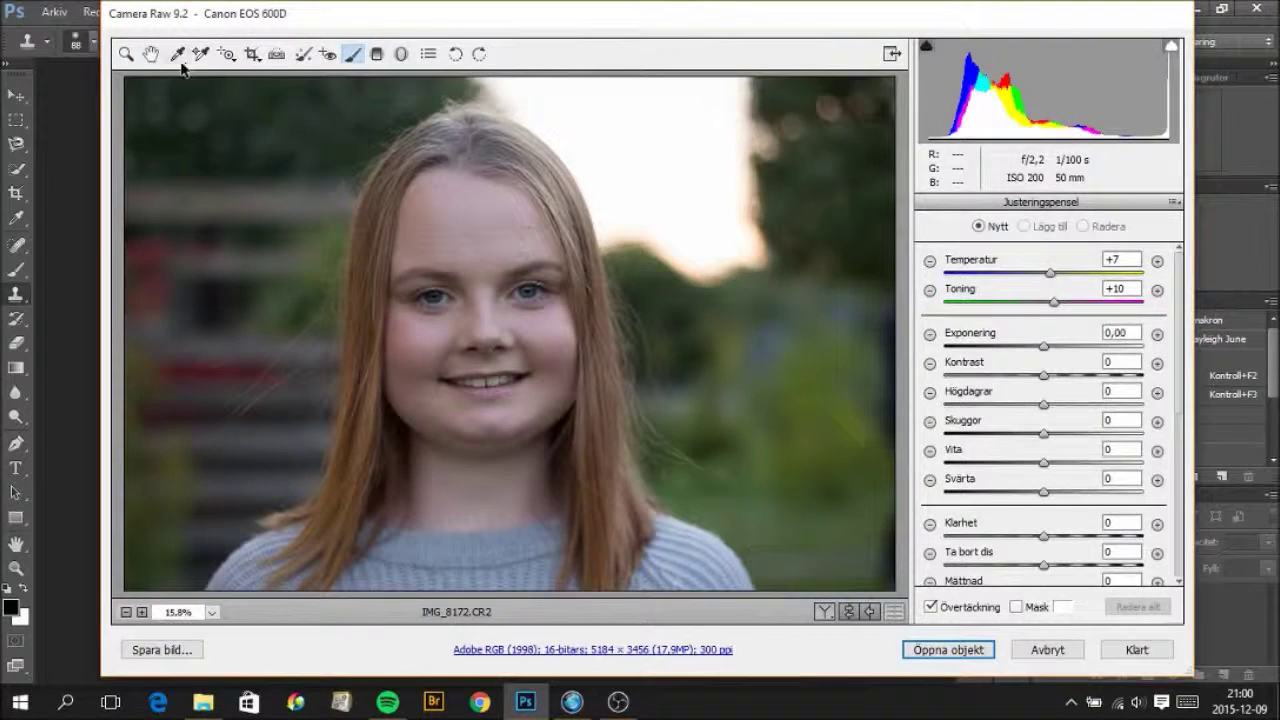
{"action": "left_click", "coordinate": [179, 56]}
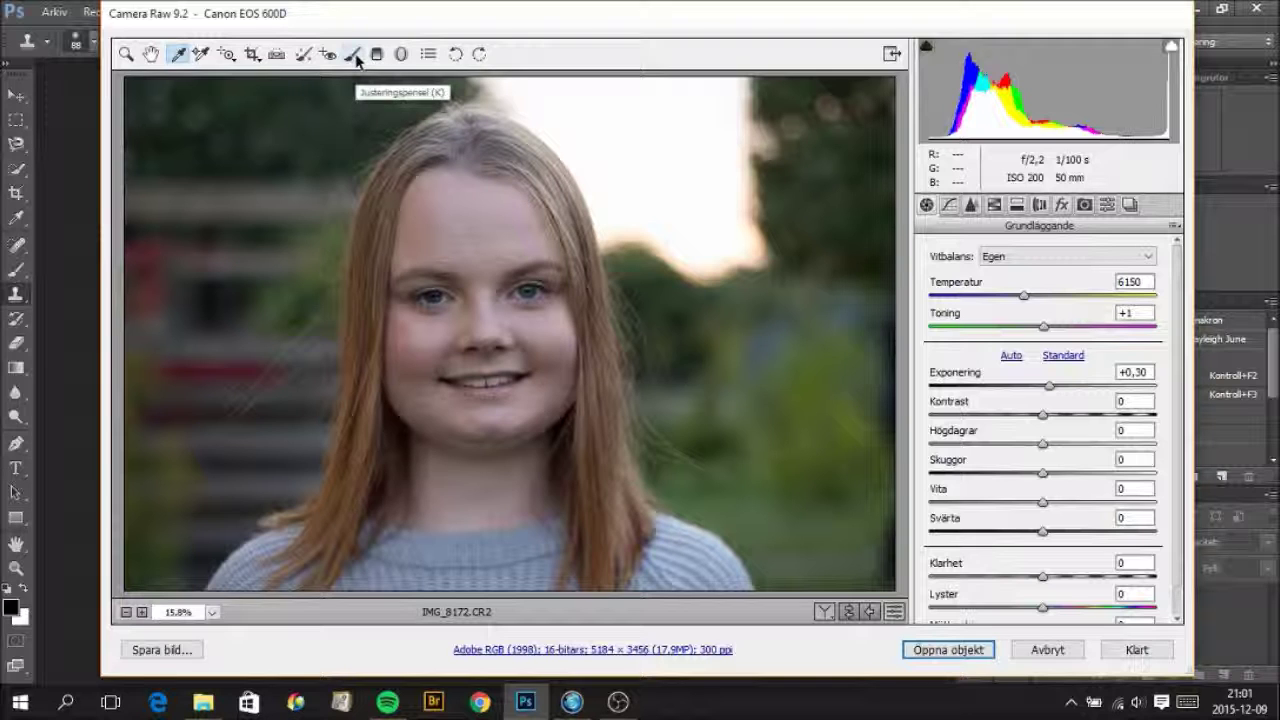
{"action": "left_click", "coordinate": [353, 55]}
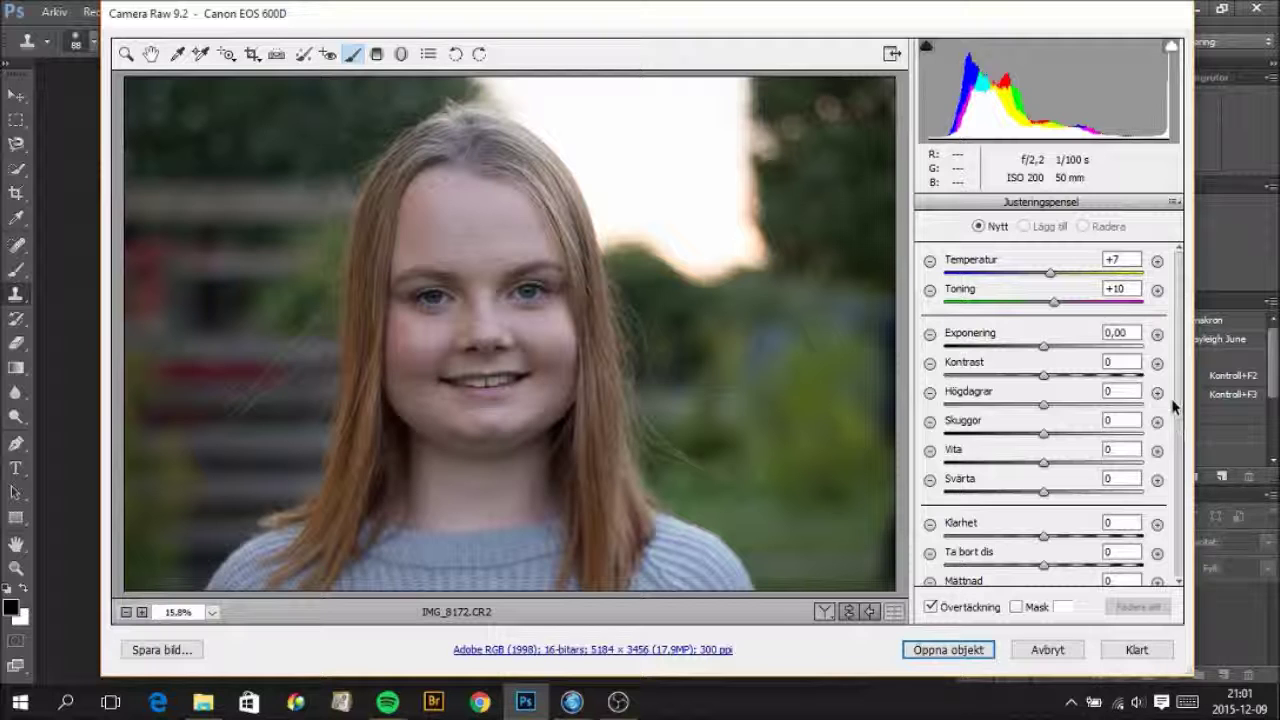
Give the brush Klarhet +17 and Skärpa +39, and zoom the photo to 100%
{"action": "left_click_drag", "start_coordinate": [1180, 373], "coordinate": [1179, 393]}
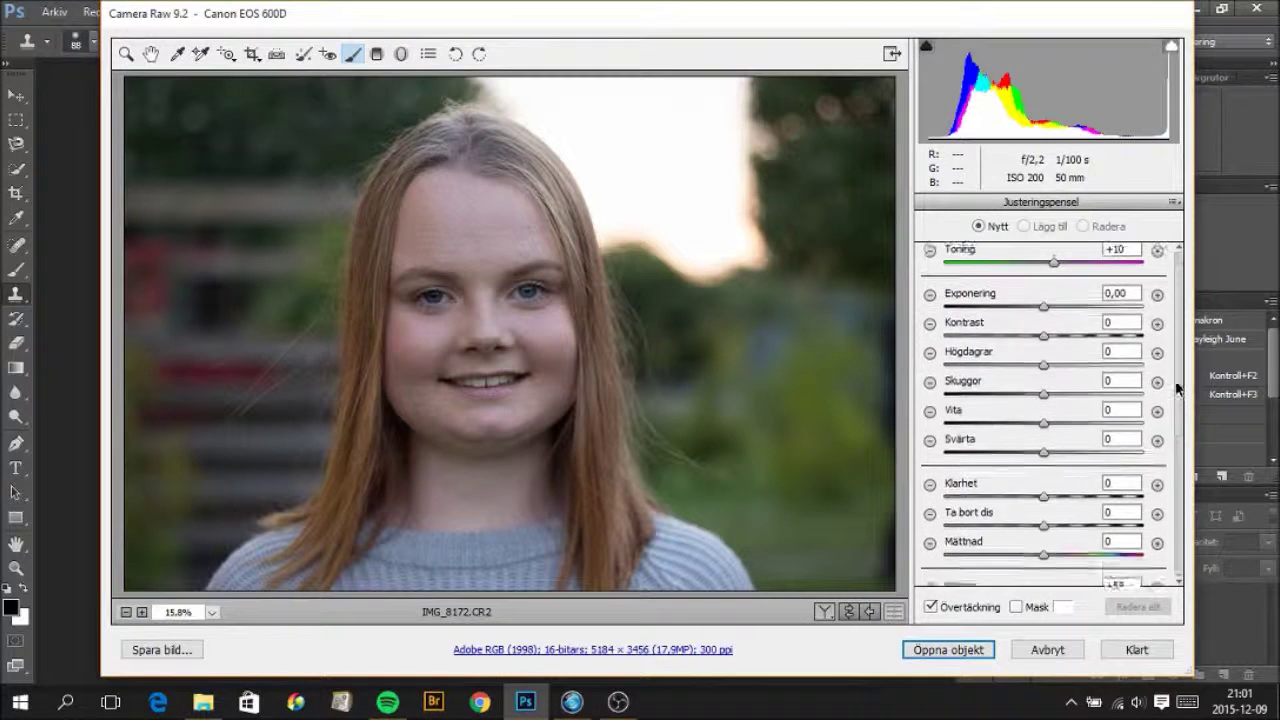
{"action": "scroll", "coordinate": [1180, 395], "scroll_direction": "up", "scroll_amount": 2}
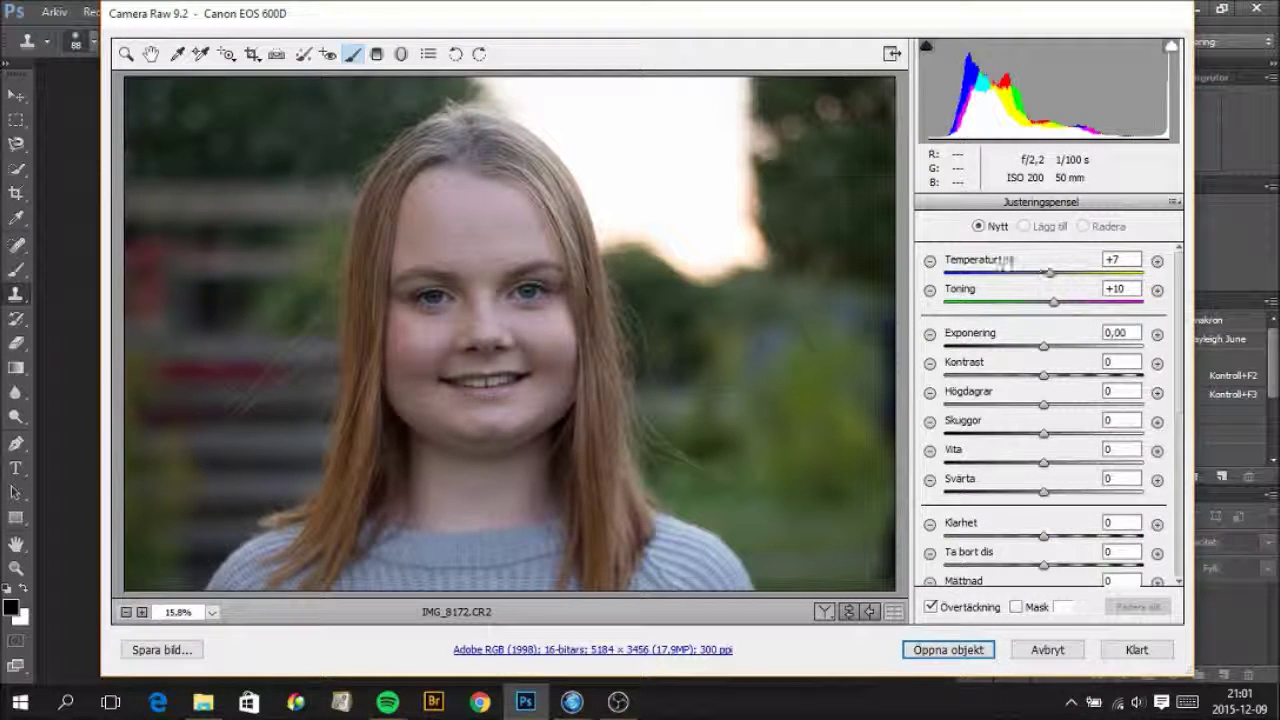
{"action": "scroll", "coordinate": [1188, 483], "scroll_direction": "down", "scroll_amount": 3}
{"action": "scroll", "coordinate": [1188, 483], "scroll_direction": "down", "scroll_amount": 3}
{"action": "scroll", "coordinate": [1189, 460], "scroll_direction": "up", "scroll_amount": 2}
{"action": "scroll", "coordinate": [1191, 440], "scroll_direction": "up", "scroll_amount": 2}
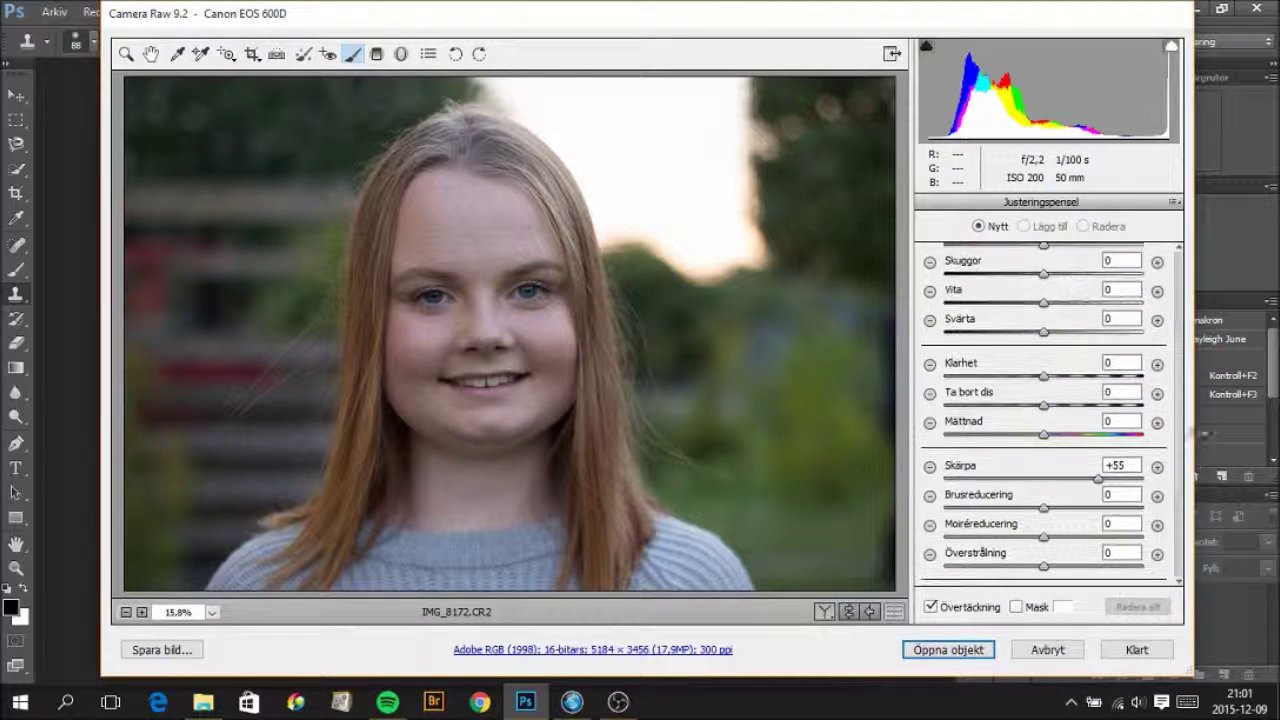
{"action": "left_click", "coordinate": [1063, 377]}
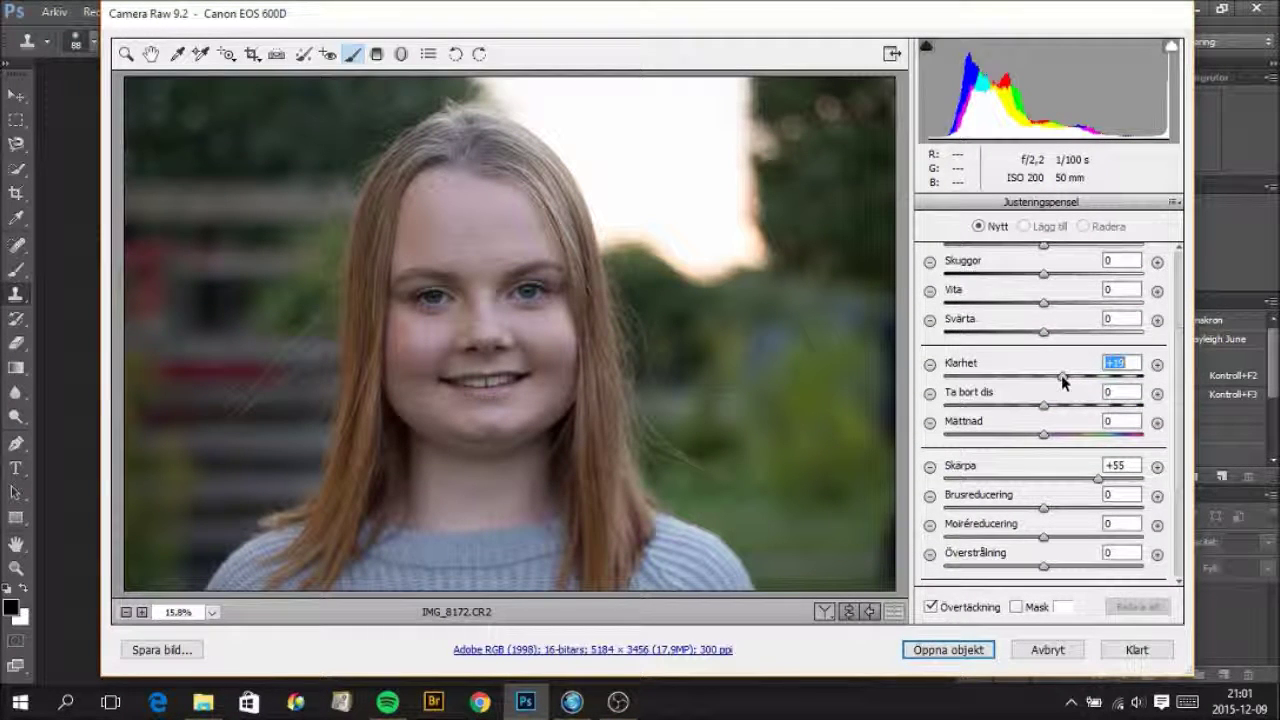
{"action": "left_click", "coordinate": [1088, 479]}
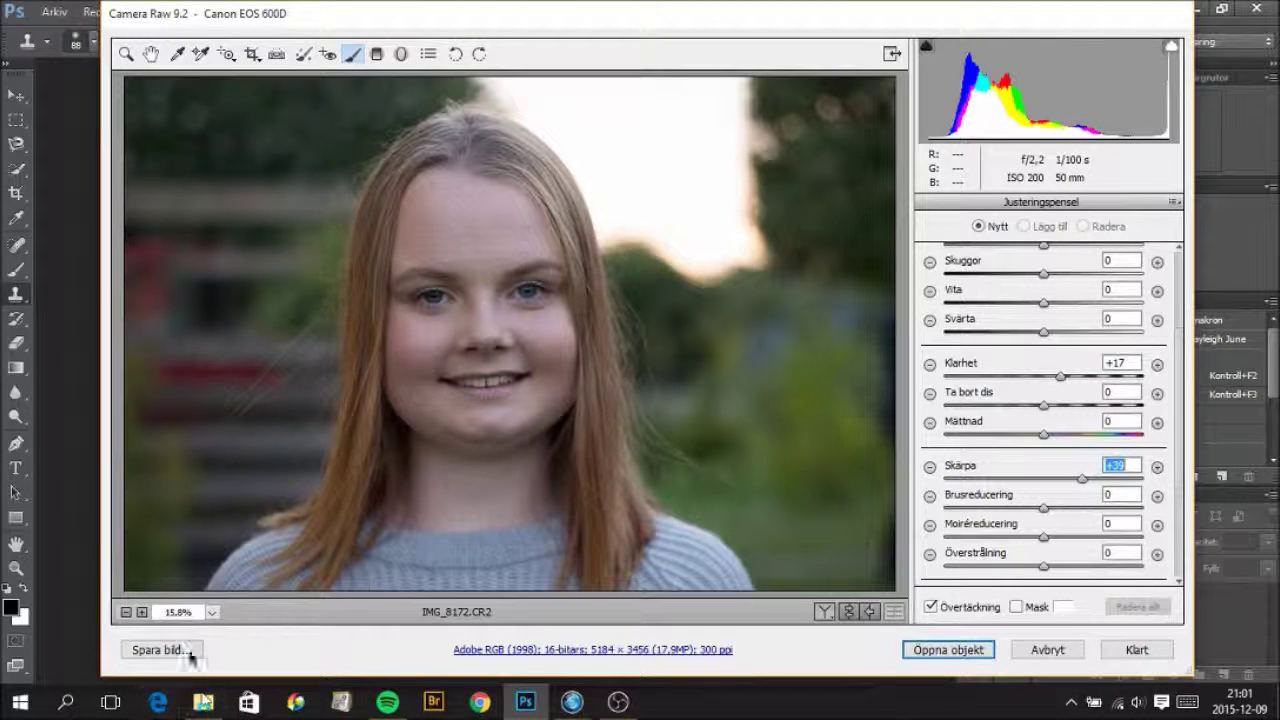
{"action": "left_click", "coordinate": [212, 613]}
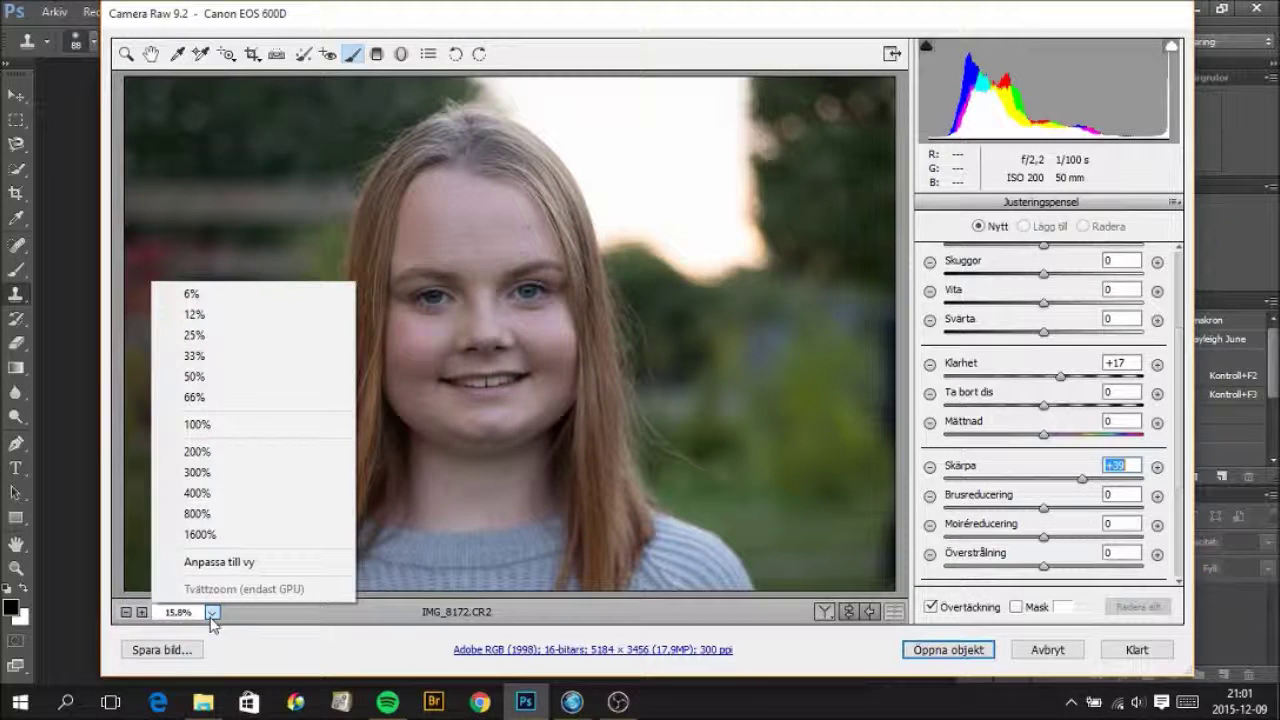
{"action": "left_click", "coordinate": [215, 425]}
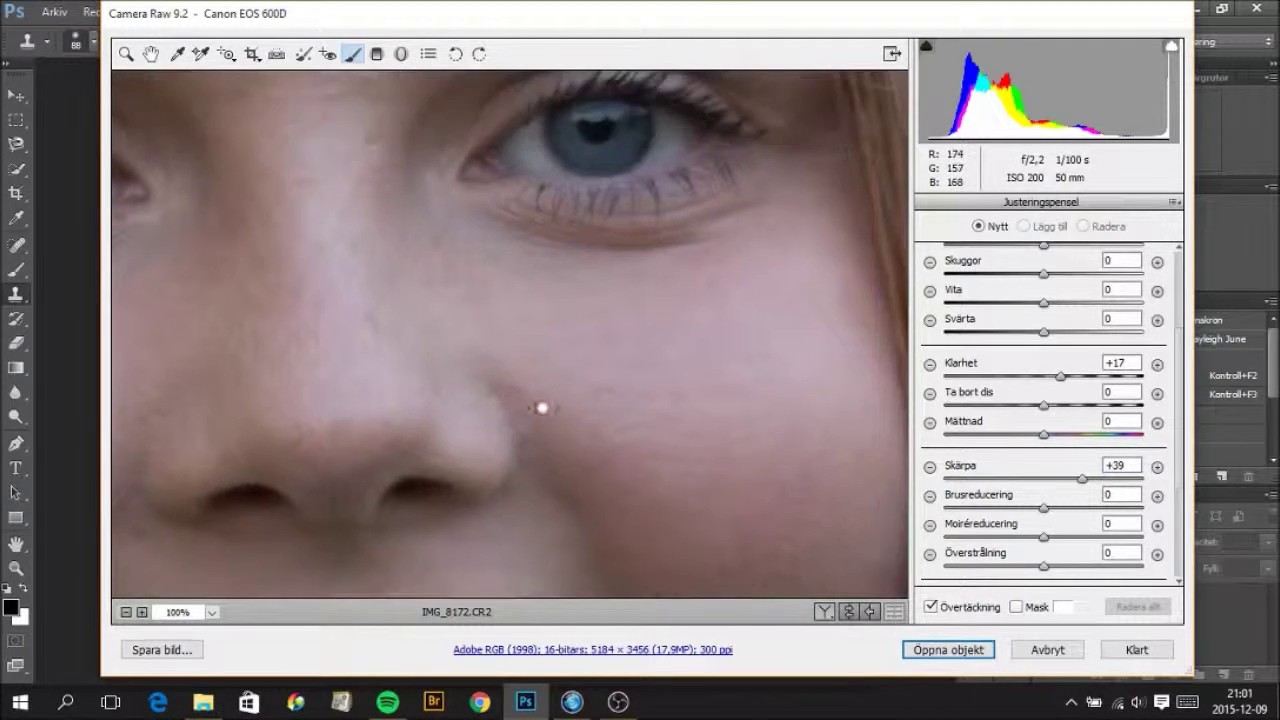
Centre the viewer-left eye, set brush size to 10, and paint over its iris
{"action": "left_click_drag", "start_coordinate": [500, 343], "coordinate": [519, 519]}
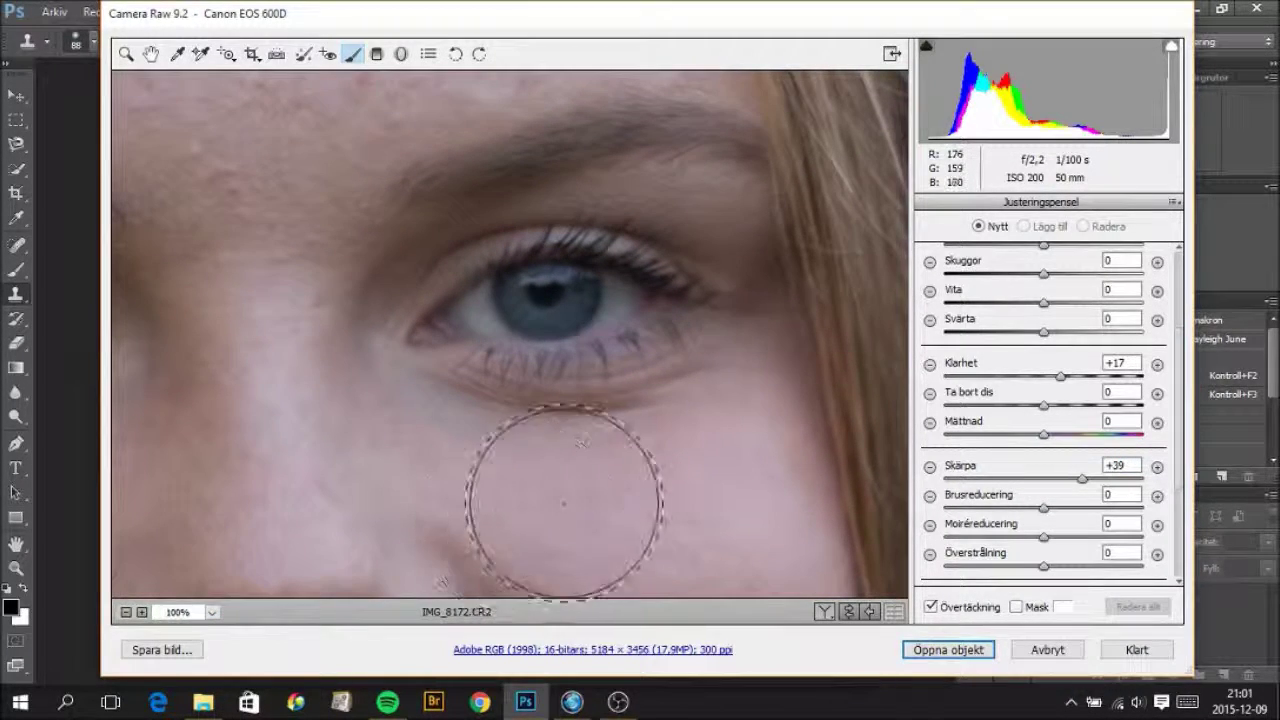
{"action": "scroll", "coordinate": [1180, 475], "scroll_direction": "down", "scroll_amount": 3}
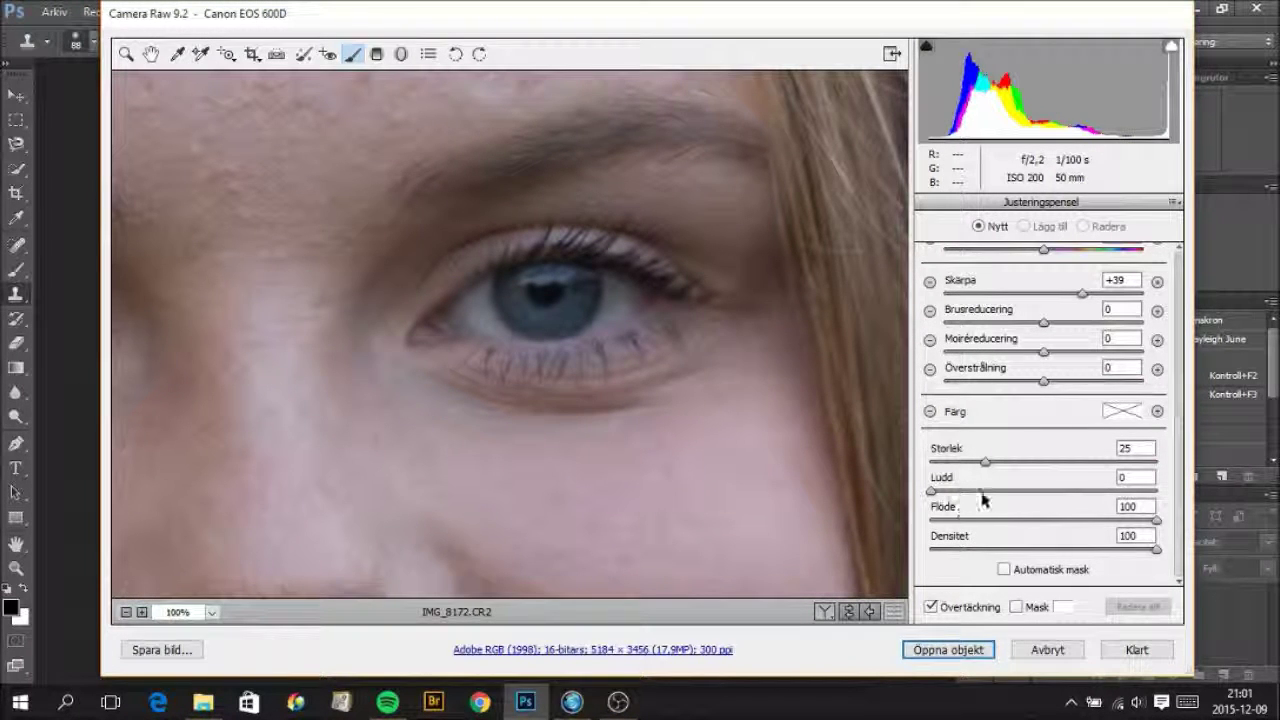
{"action": "left_click", "coordinate": [951, 462]}
{"action": "left_click_drag", "start_coordinate": [945, 466], "coordinate": [953, 474]}
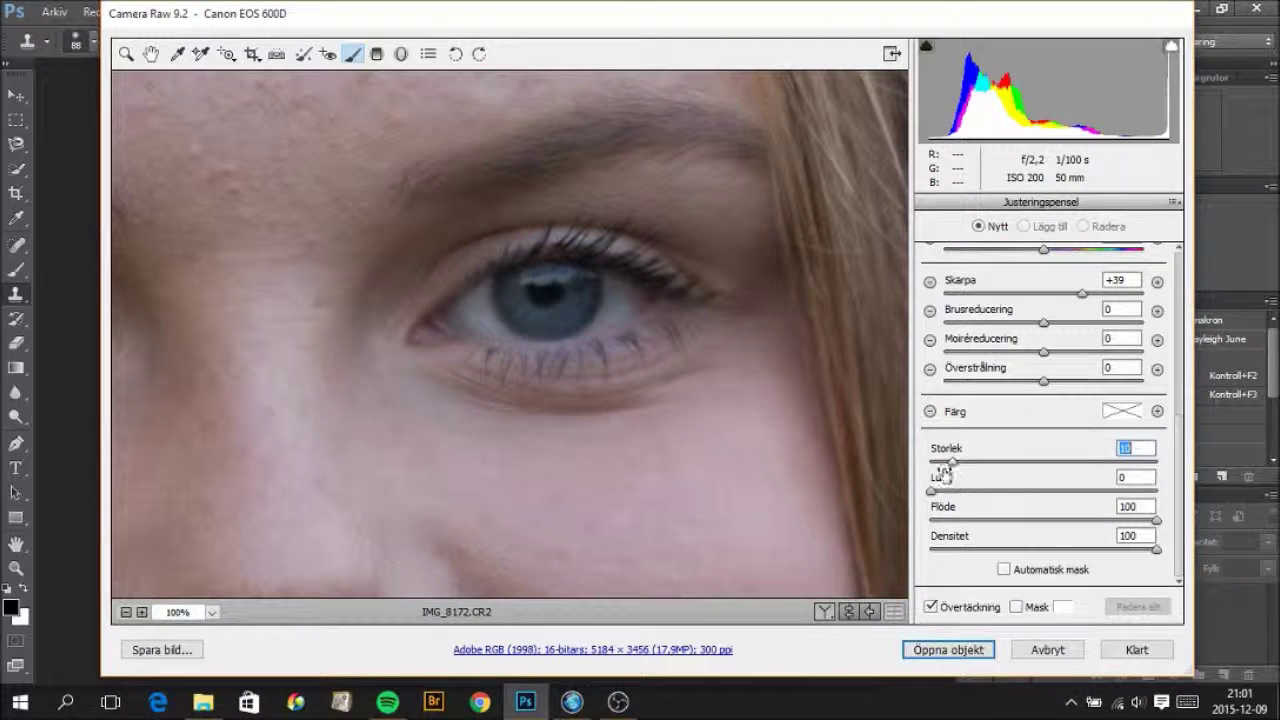
{"action": "mouse_move", "coordinate": [545, 340]}
{"action": "left_mouse_down"}
{"action": "mouse_move", "coordinate": [505, 300]}
{"action": "mouse_move", "coordinate": [605, 295]}
{"action": "left_mouse_up"}
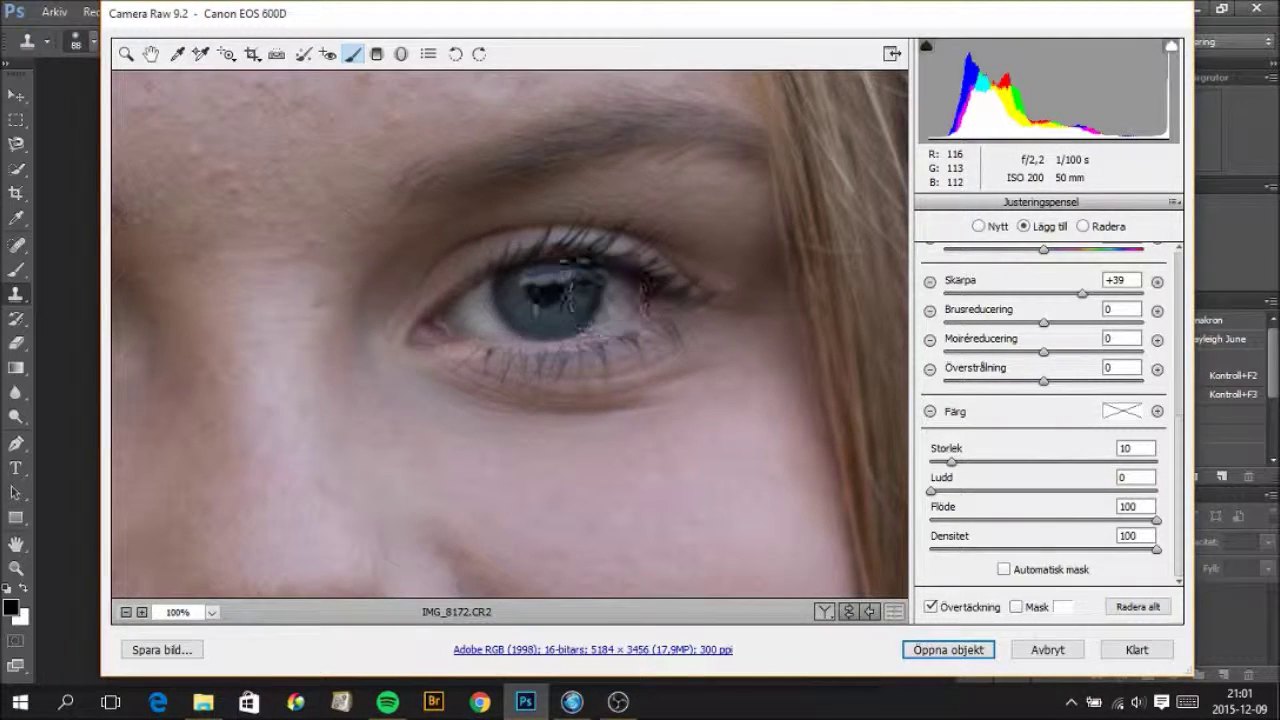
Finish painting around the eye, pan to the other eye, and set brush Klarhet to about +18
{"action": "left_click_drag", "start_coordinate": [605, 295], "coordinate": [650, 300]}
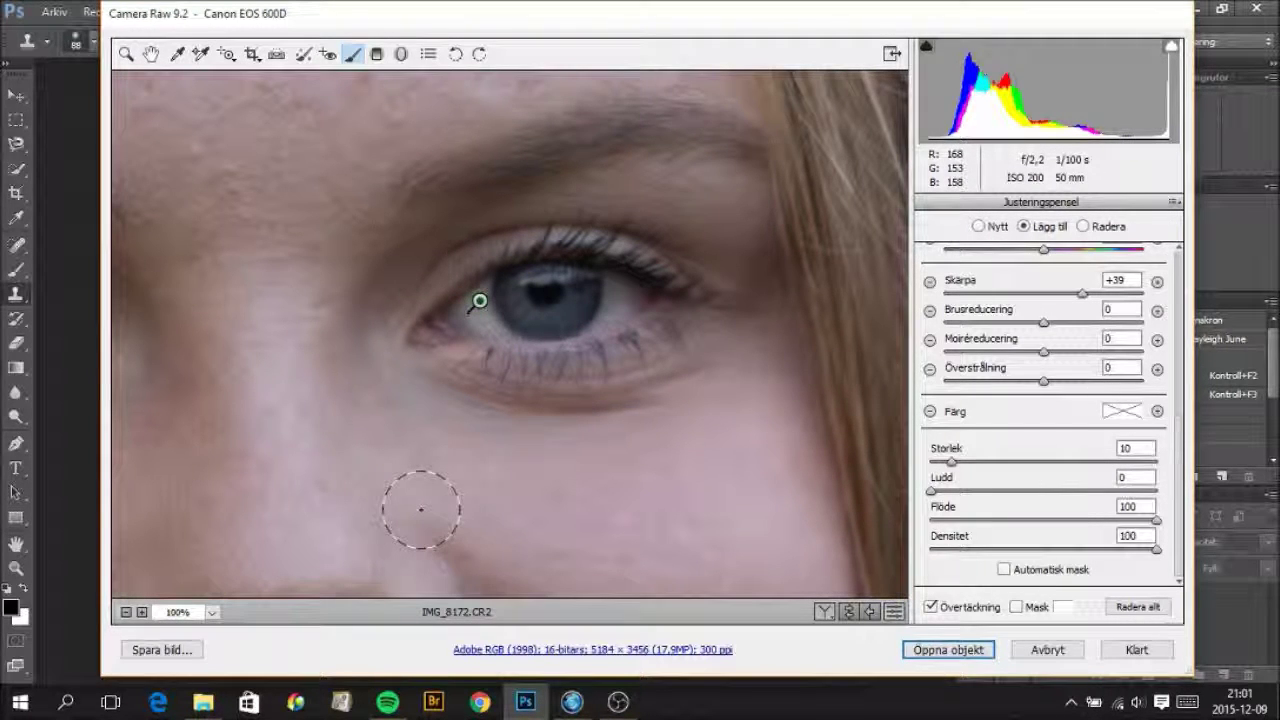
{"action": "mouse_move", "coordinate": [543, 414]}
{"action": "left_mouse_down"}
{"action": "mouse_move", "coordinate": [632, 376]}
{"action": "mouse_move", "coordinate": [460, 360]}
{"action": "mouse_move", "coordinate": [490, 370]}
{"action": "mouse_move", "coordinate": [596, 358]}
{"action": "mouse_move", "coordinate": [545, 318]}
{"action": "left_mouse_up"}
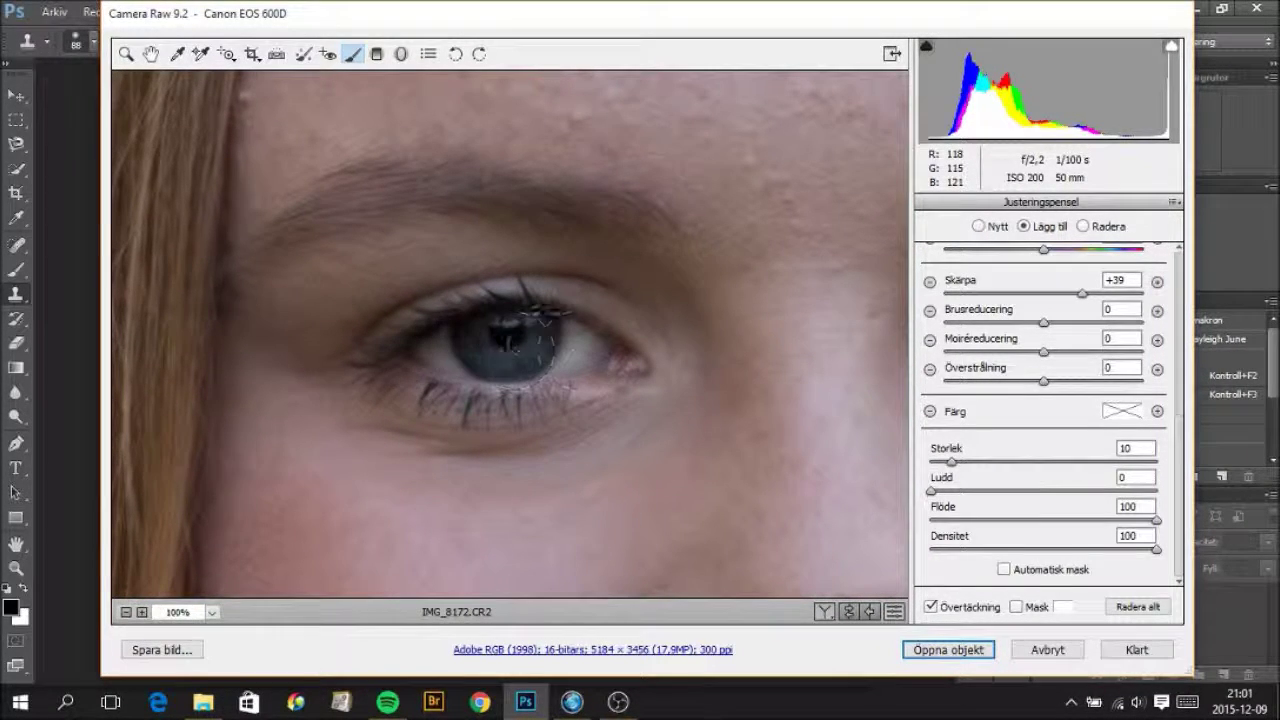
{"action": "left_click_drag", "start_coordinate": [1182, 436], "coordinate": [1178, 386]}
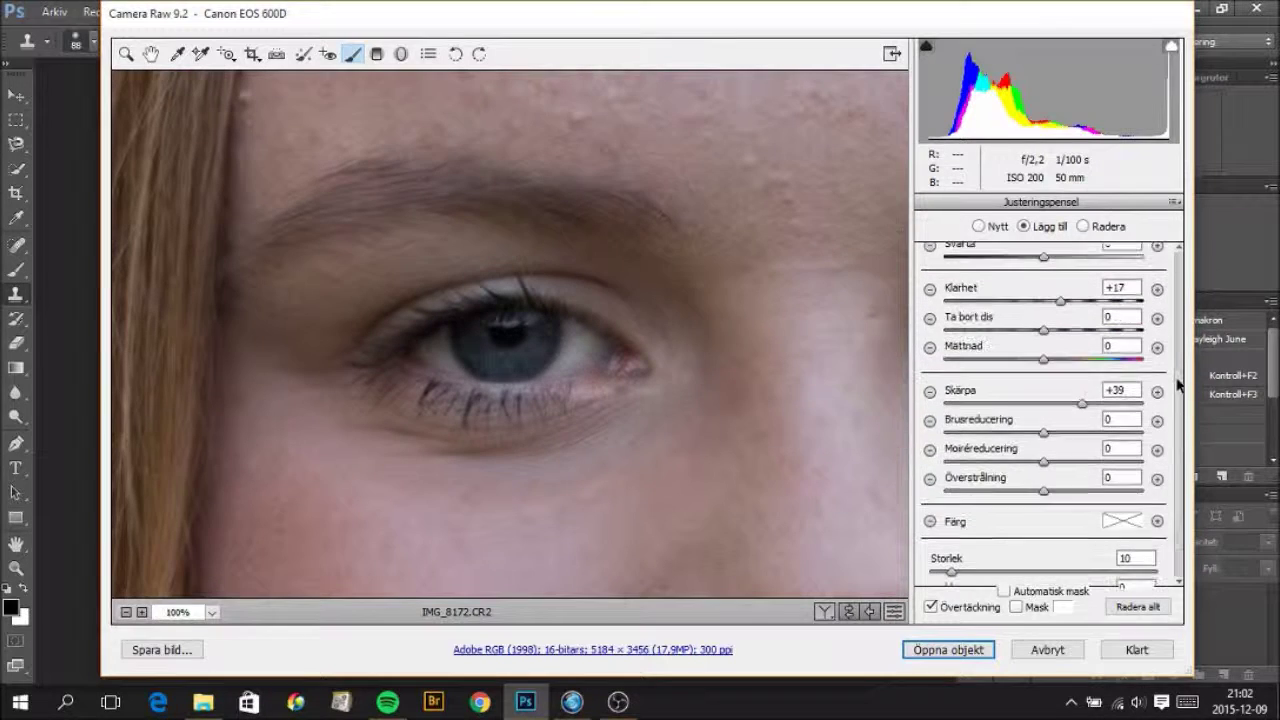
{"action": "left_click_drag", "start_coordinate": [1048, 306], "coordinate": [1063, 328]}
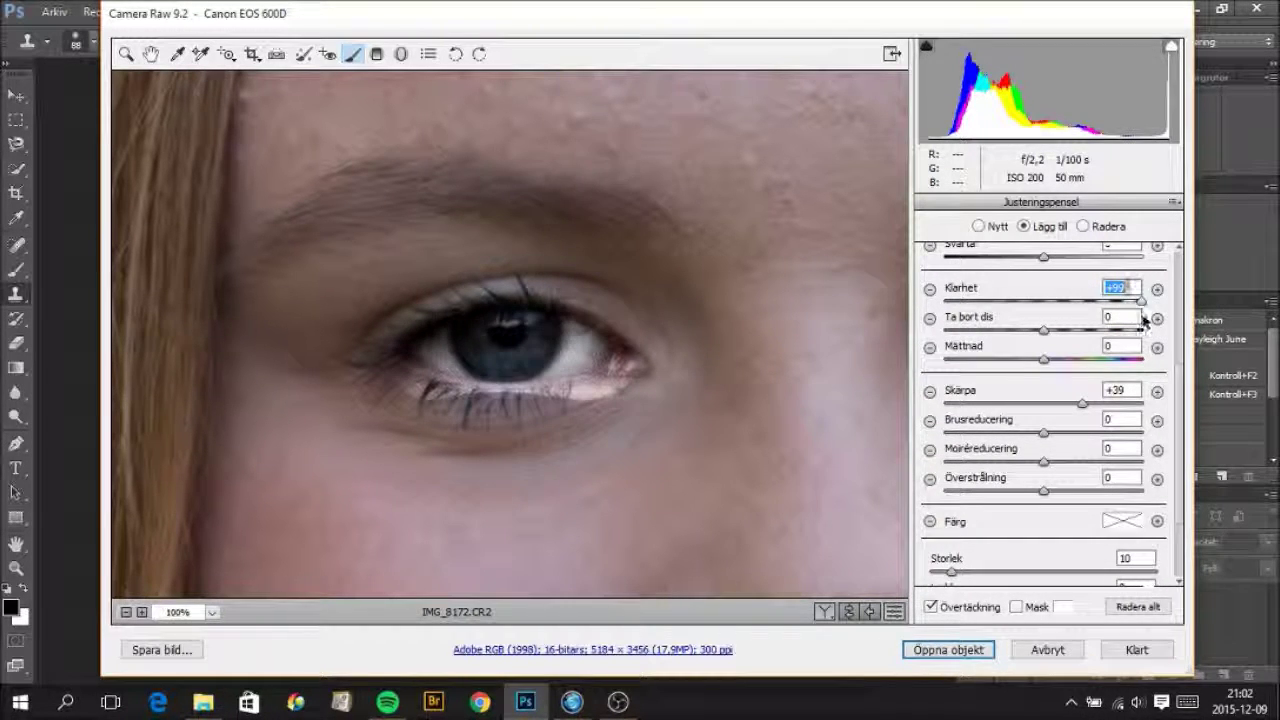
{"action": "left_click_drag", "start_coordinate": [1063, 328], "coordinate": [1062, 328]}
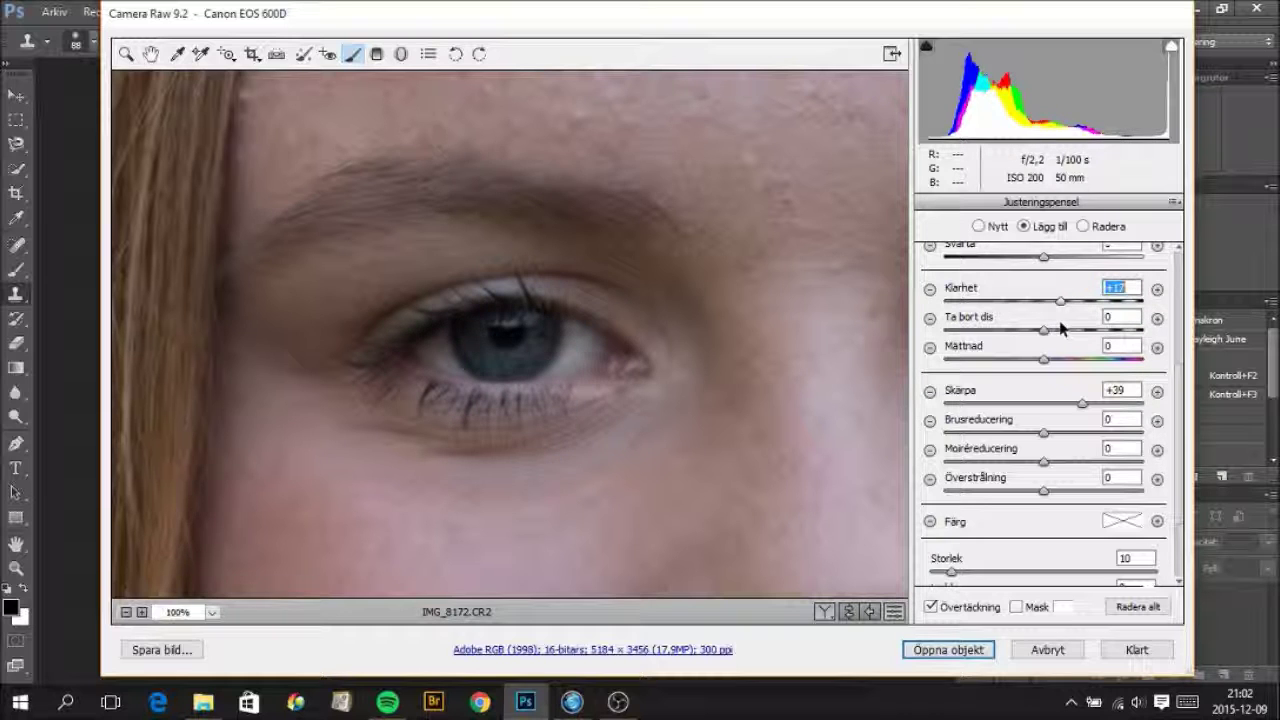
{"action": "left_click_drag", "start_coordinate": [1052, 329], "coordinate": [1062, 329]}
{"action": "scroll", "coordinate": [1166, 395], "scroll_direction": "down", "scroll_amount": 2}
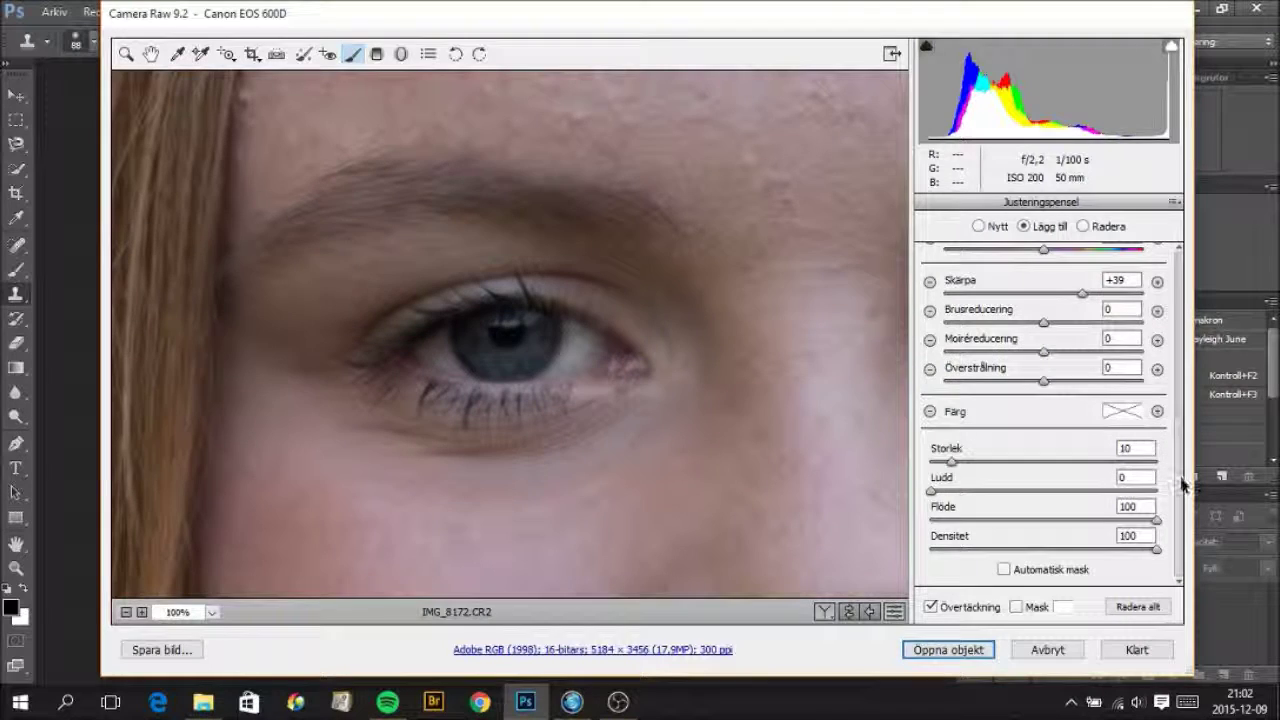
{"action": "scroll", "coordinate": [1166, 395], "scroll_direction": "up", "scroll_amount": 3}
{"action": "scroll", "coordinate": [1166, 395], "scroll_direction": "up", "scroll_amount": 3}
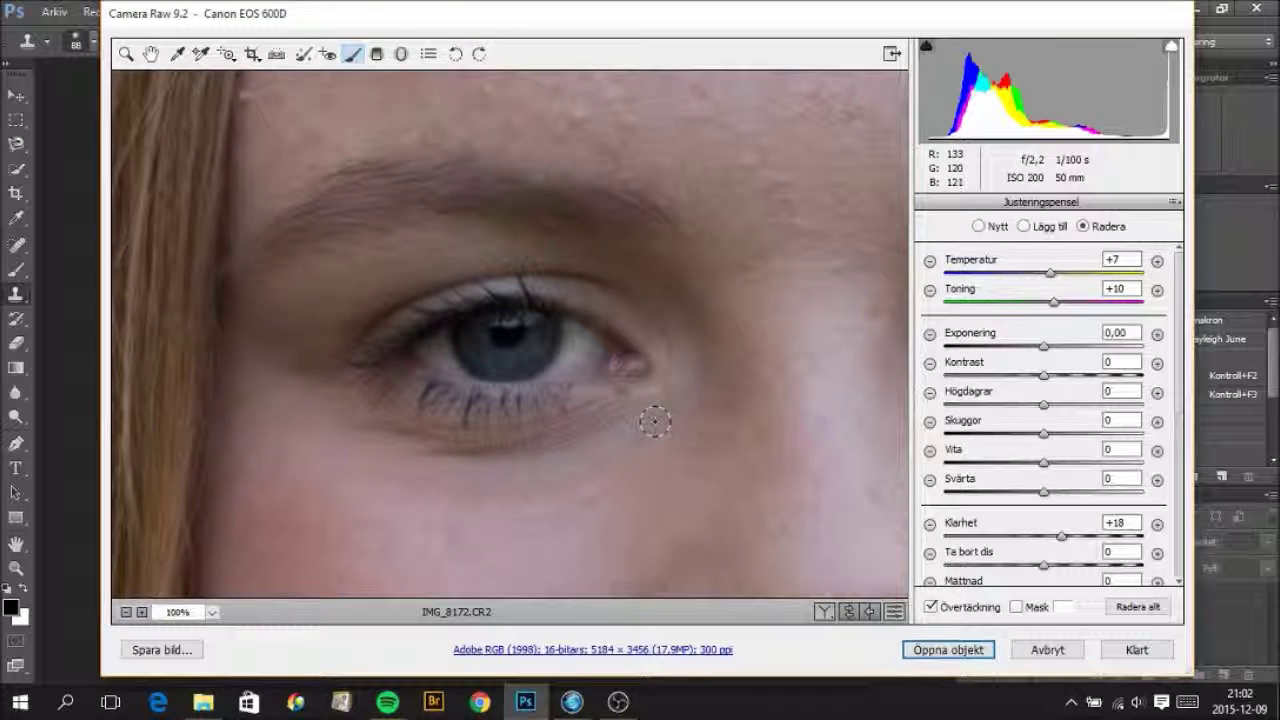
Reduce the eye brush's Skärpa to +26 and fit the whole portrait in view (Anpassa i vyn)
{"action": "mouse_move", "coordinate": [706, 420]}
{"action": "left_mouse_down"}
{"action": "mouse_move", "coordinate": [628, 306]}
{"action": "mouse_move", "coordinate": [463, 266]}
{"action": "left_mouse_up"}
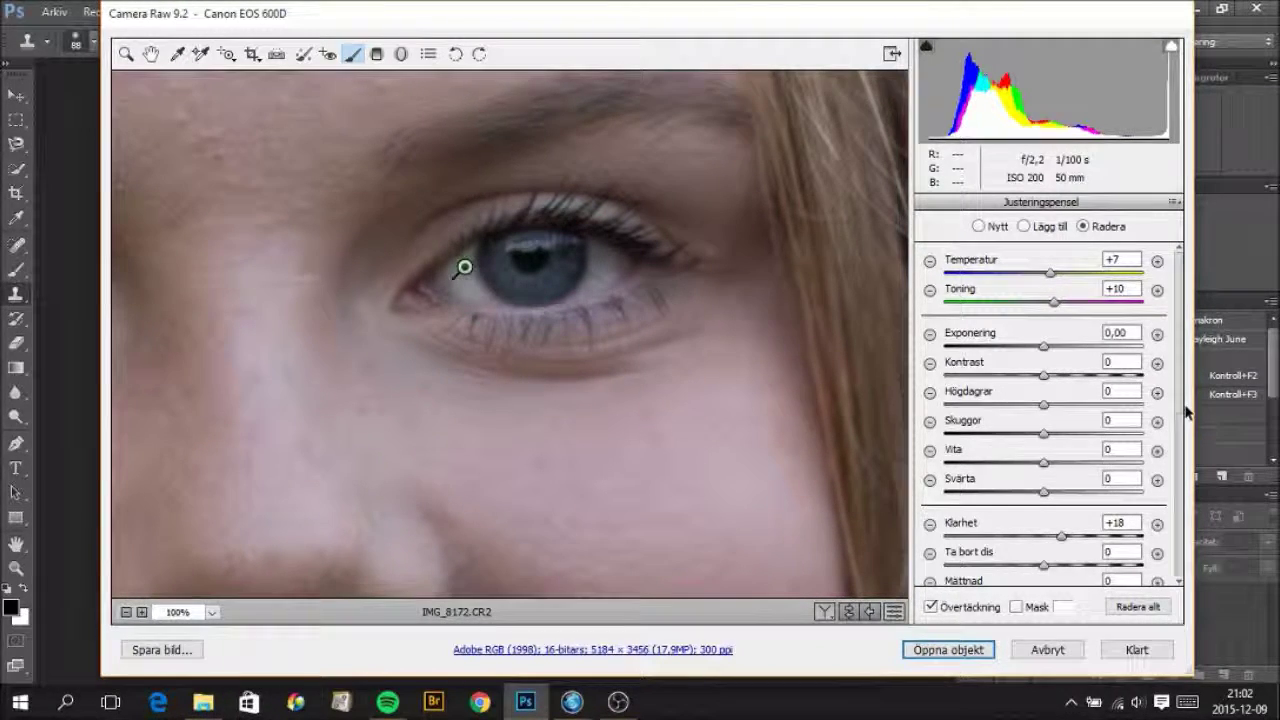
{"action": "scroll", "coordinate": [1150, 420], "scroll_direction": "down", "scroll_amount": 5}
{"action": "left_click_drag", "start_coordinate": [1100, 486], "coordinate": [1096, 487]}
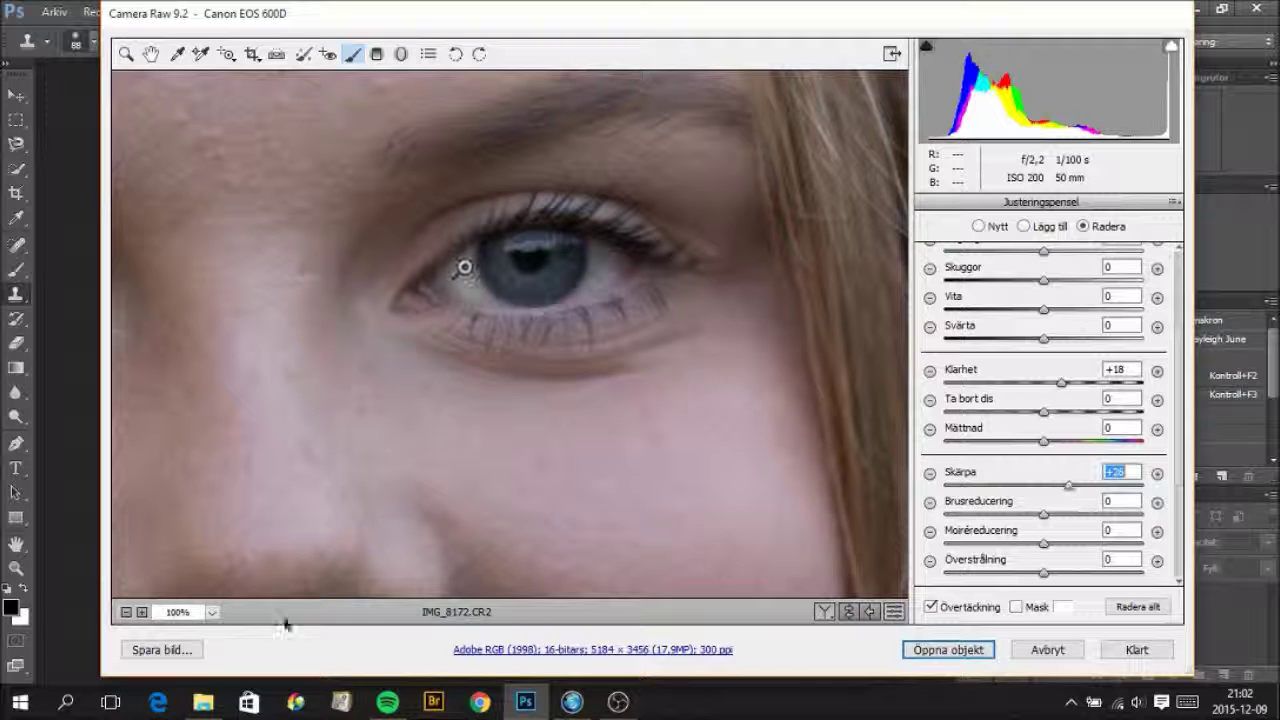
{"action": "left_click", "coordinate": [175, 612]}
{"action": "left_click", "coordinate": [225, 563]}
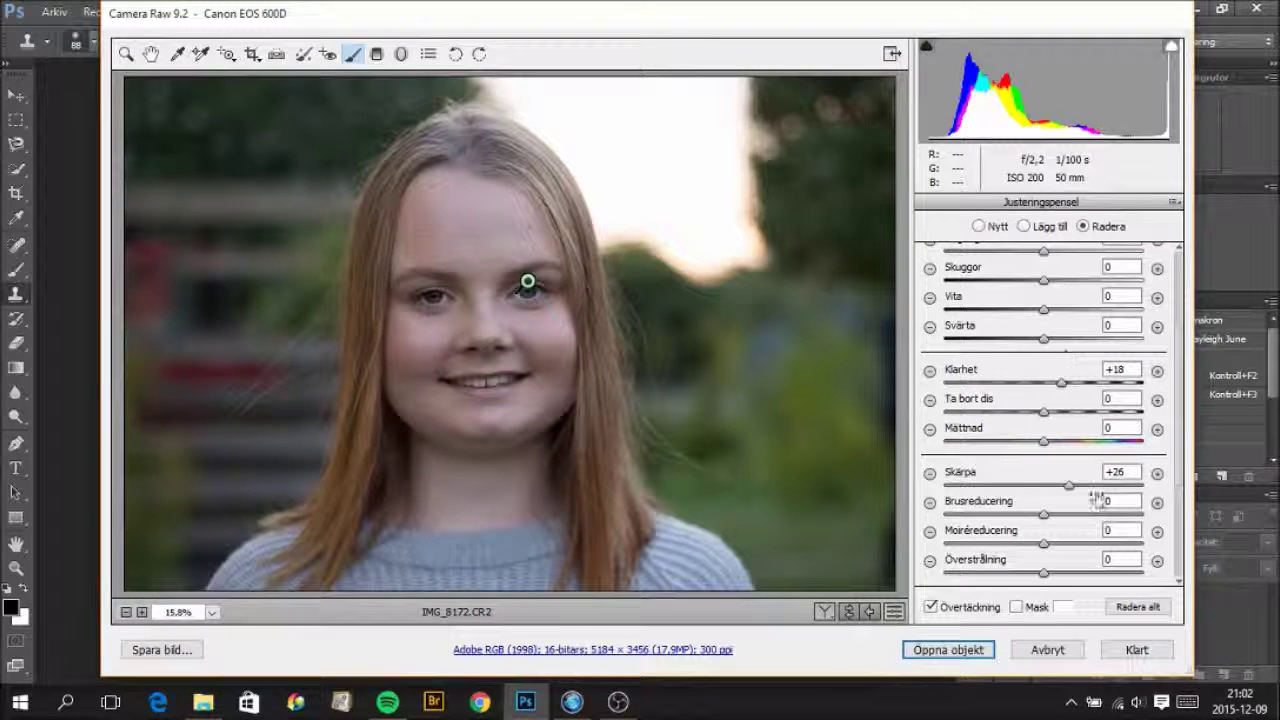
Raise eye sharpening to Skärpa +29, return Klarhet to +18, and exit to the White Balance tool
{"action": "mouse_move", "coordinate": [1069, 486]}
{"action": "left_mouse_down"}
{"action": "mouse_move", "coordinate": [1103, 490]}
{"action": "mouse_move", "coordinate": [1074, 487]}
{"action": "left_mouse_up"}
{"action": "left_click_drag", "start_coordinate": [1062, 383], "coordinate": [1068, 384]}
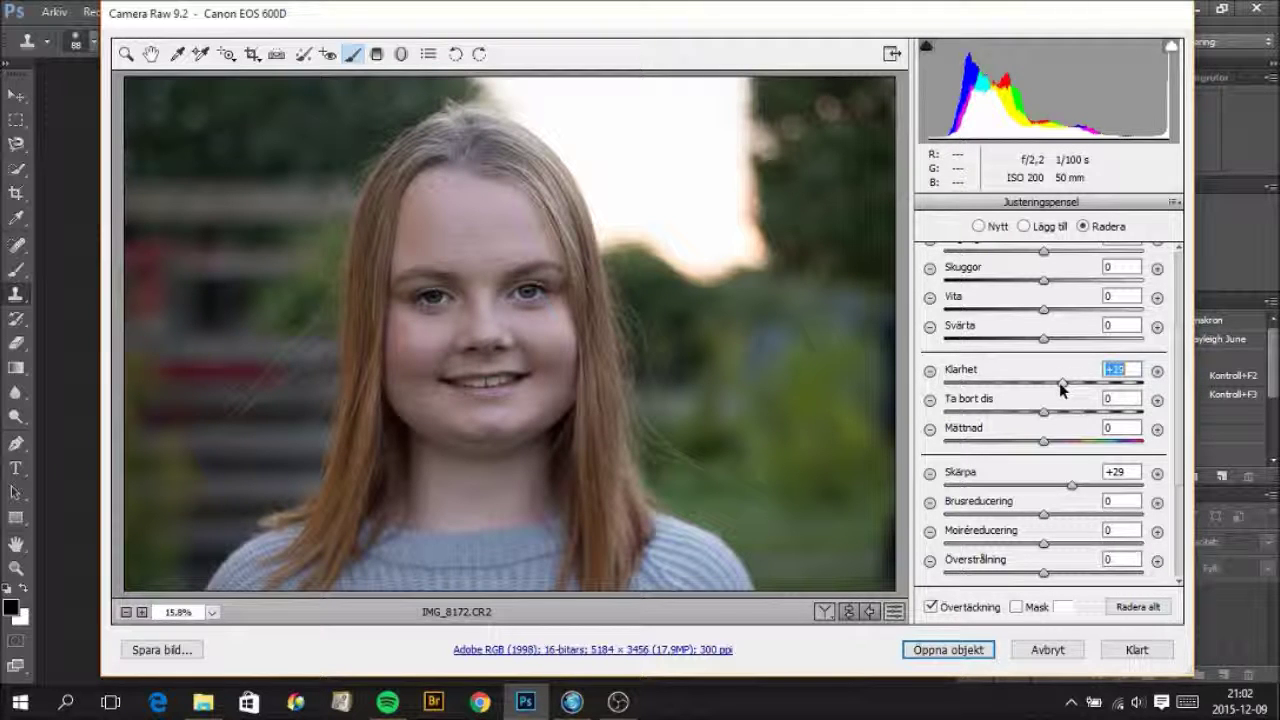
{"action": "left_click_drag", "start_coordinate": [1060, 389], "coordinate": [1058, 389]}
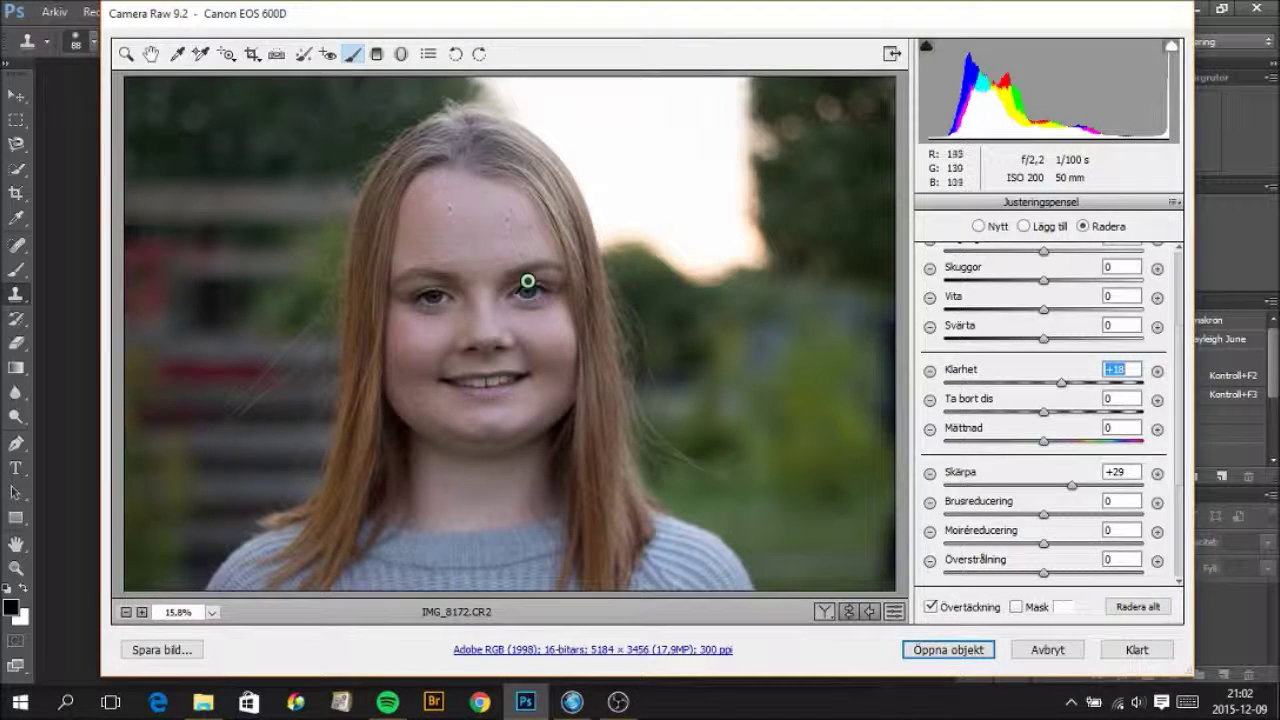
{"action": "left_click", "coordinate": [178, 53]}
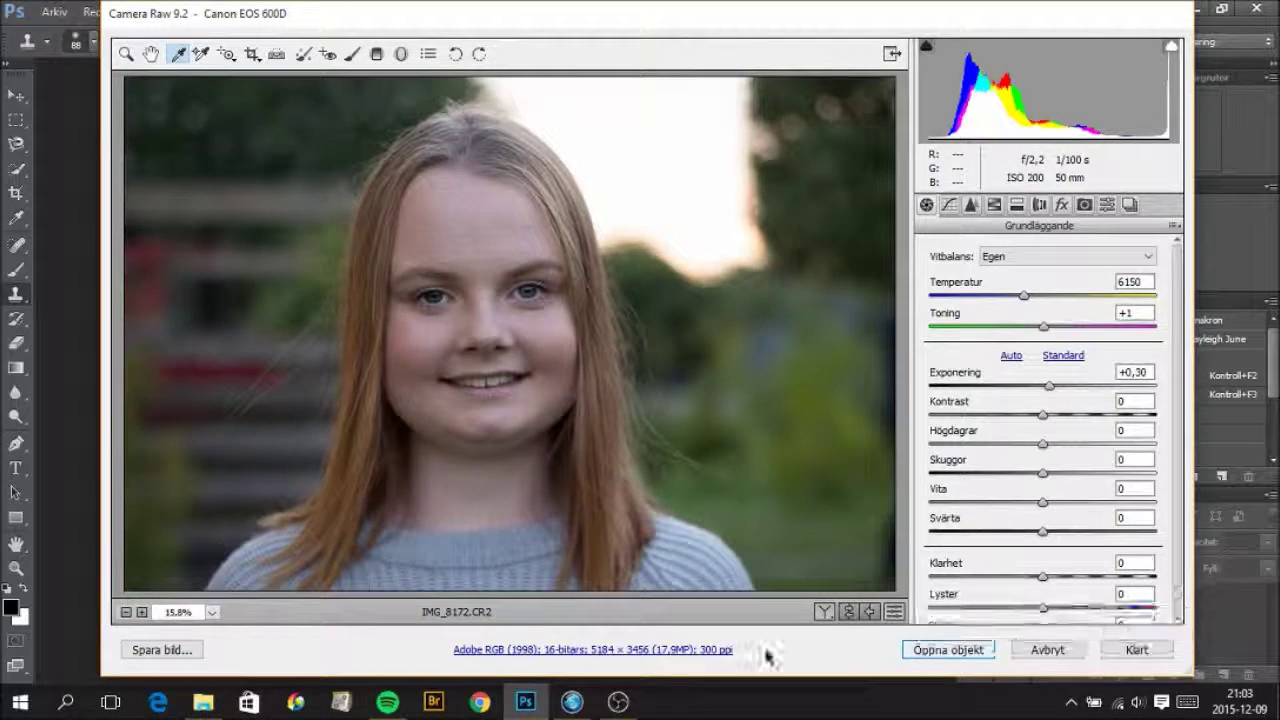
Open the photo as a smart object, reopen its Camera Raw settings, and show the workflow options
{"action": "left_click", "coordinate": [955, 654]}
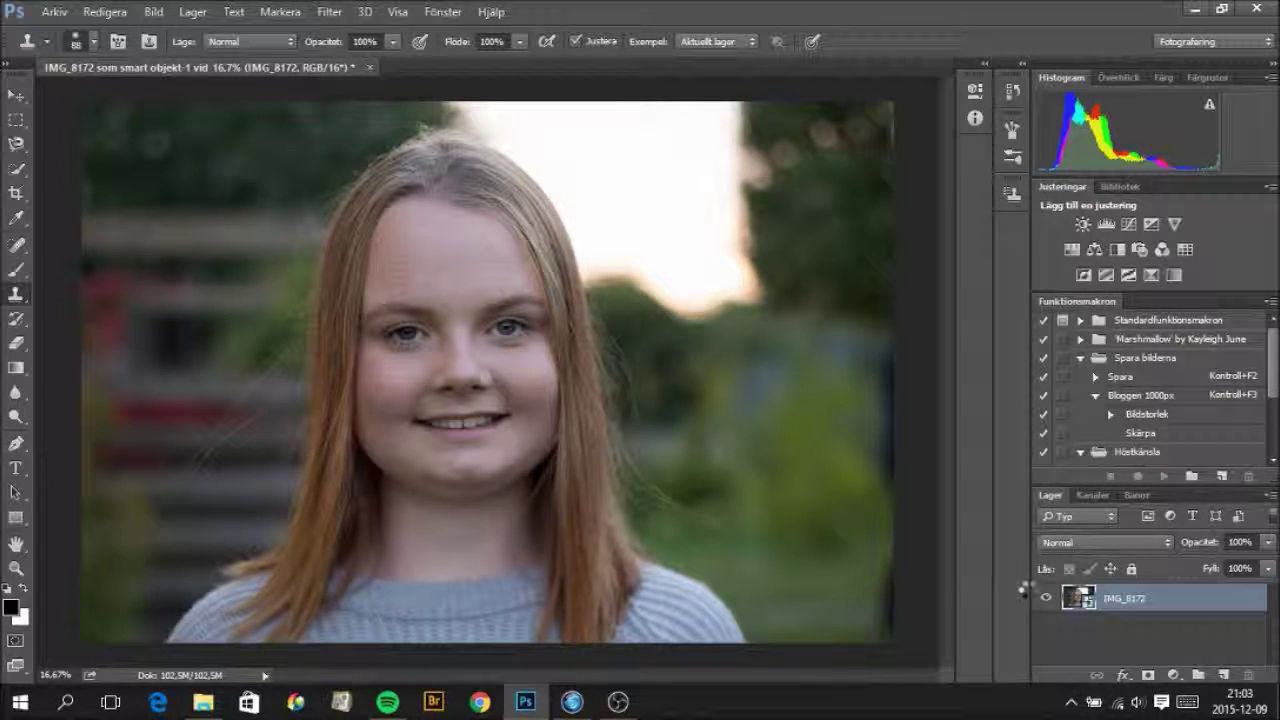
{"action": "double_click", "coordinate": [1078, 597]}
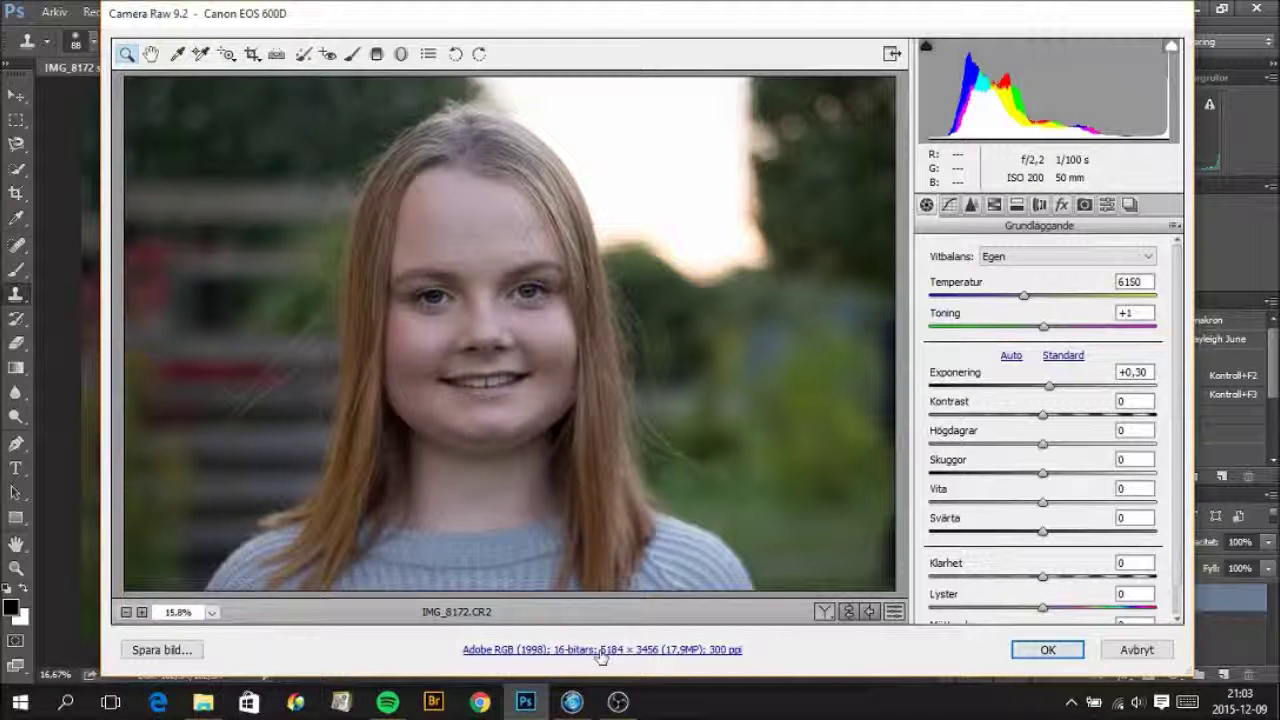
{"action": "left_click", "coordinate": [601, 650]}
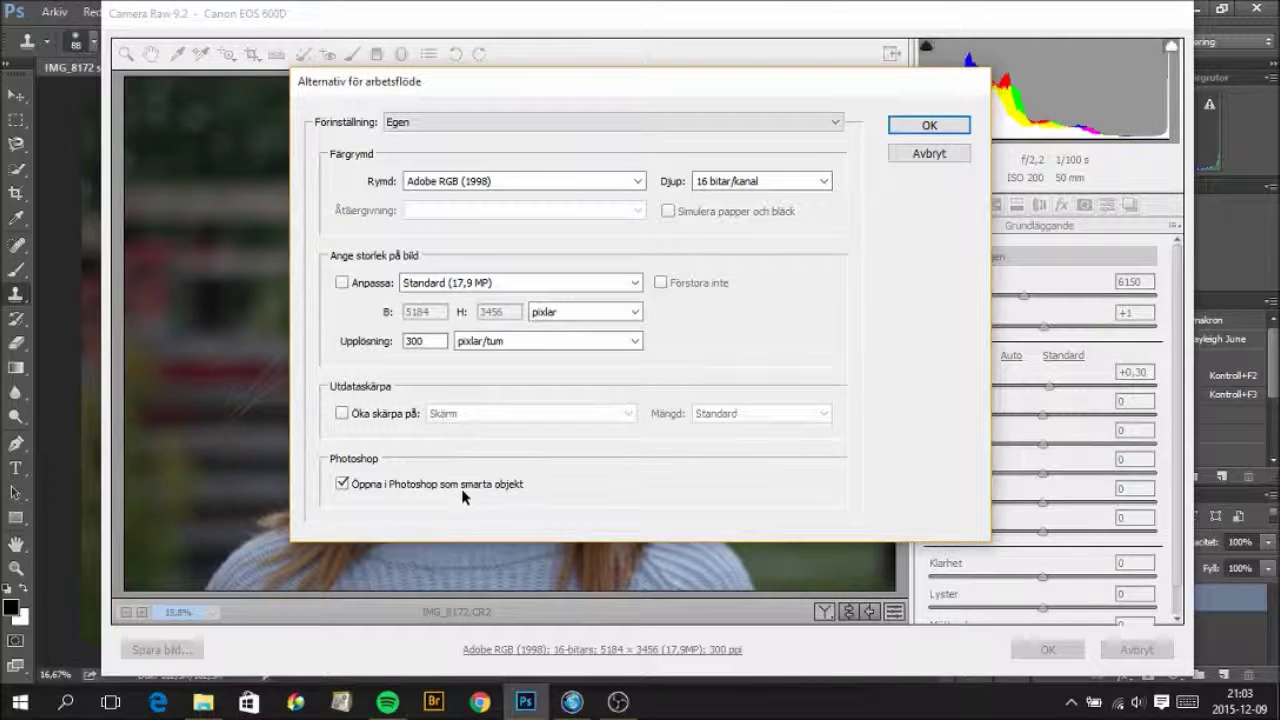
Disable 'Öppna i Photoshop som smarta objekt' in the workflow options and open the image in Photoshop
{"action": "left_click", "coordinate": [342, 484]}
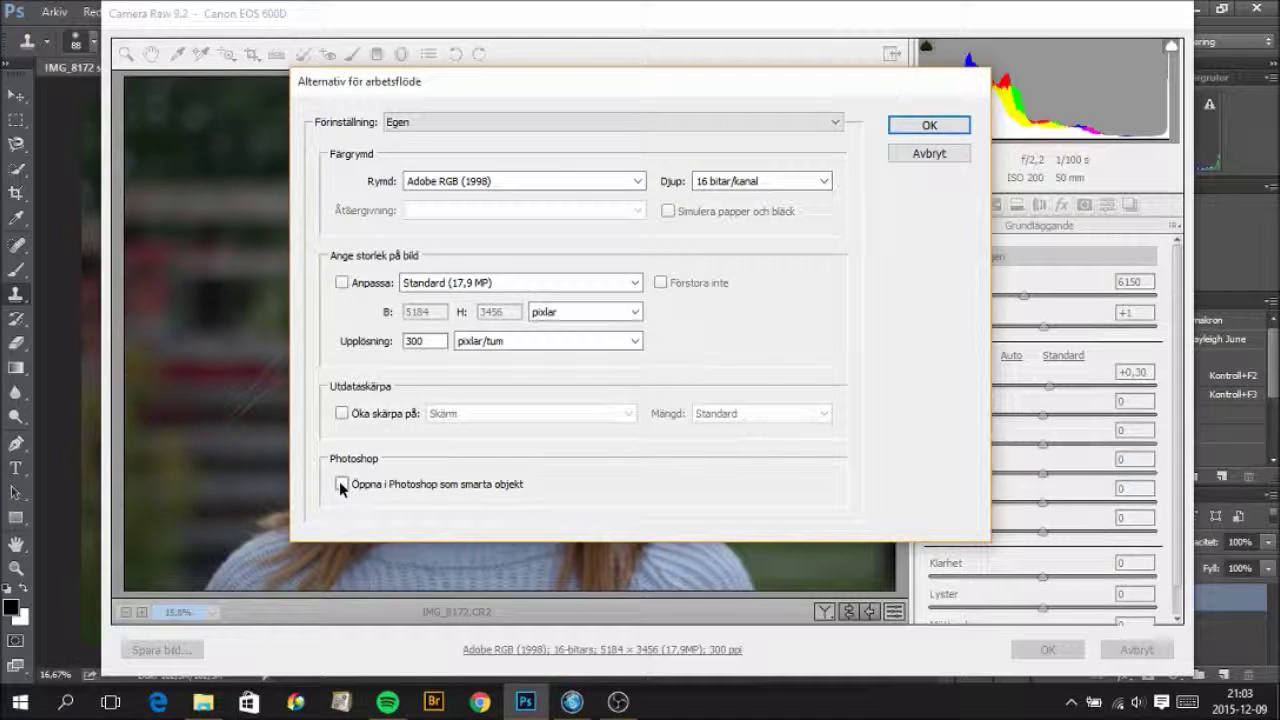
{"action": "left_click", "coordinate": [343, 486]}
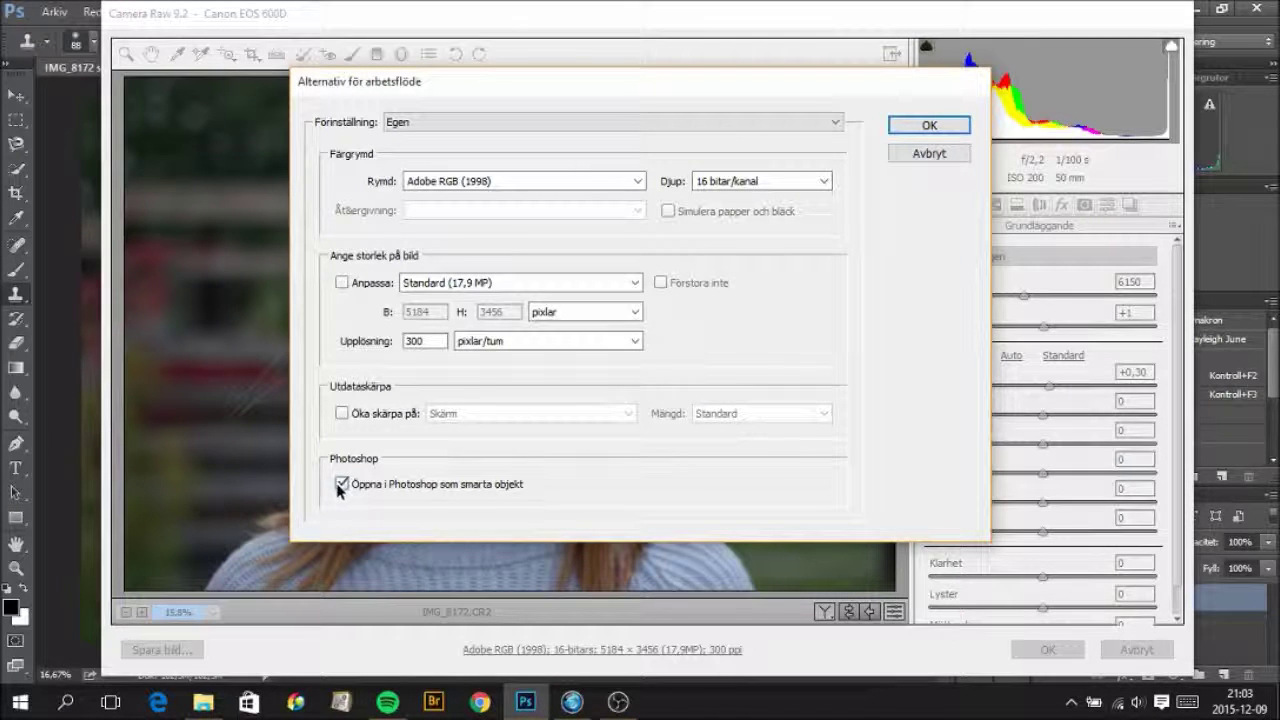
{"action": "left_click", "coordinate": [914, 130]}
{"action": "left_click", "coordinate": [1048, 651]}
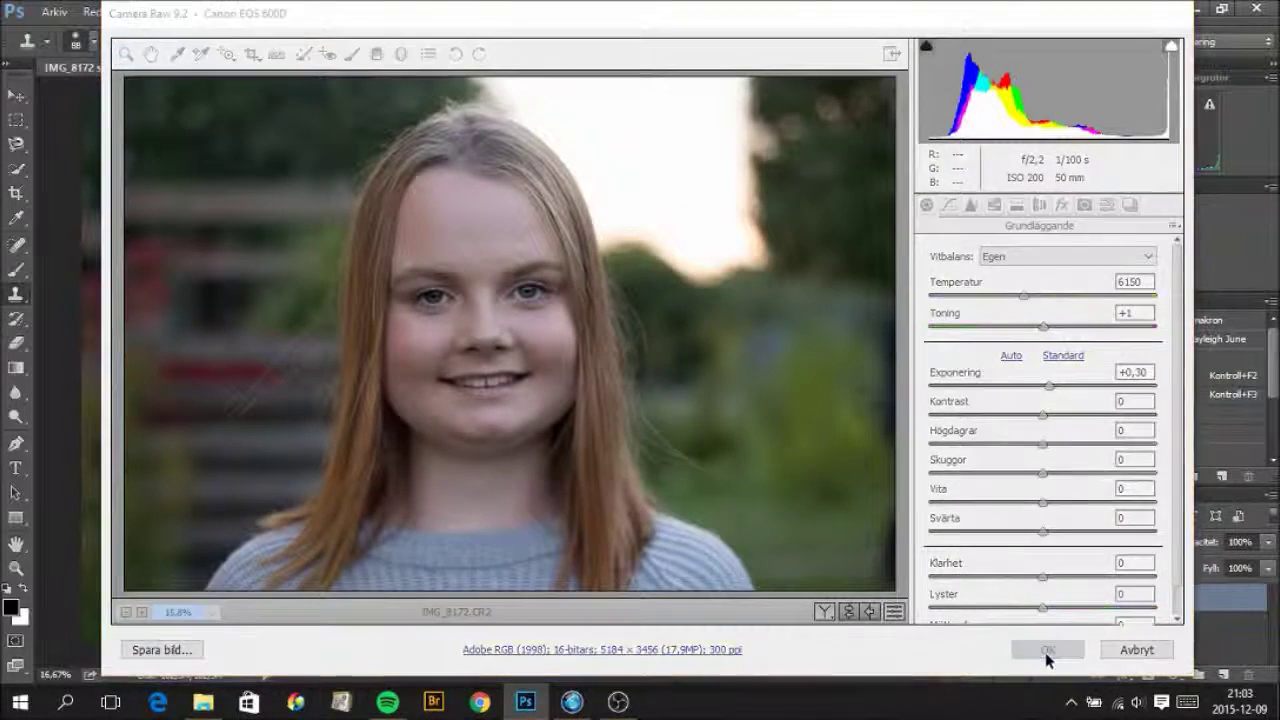